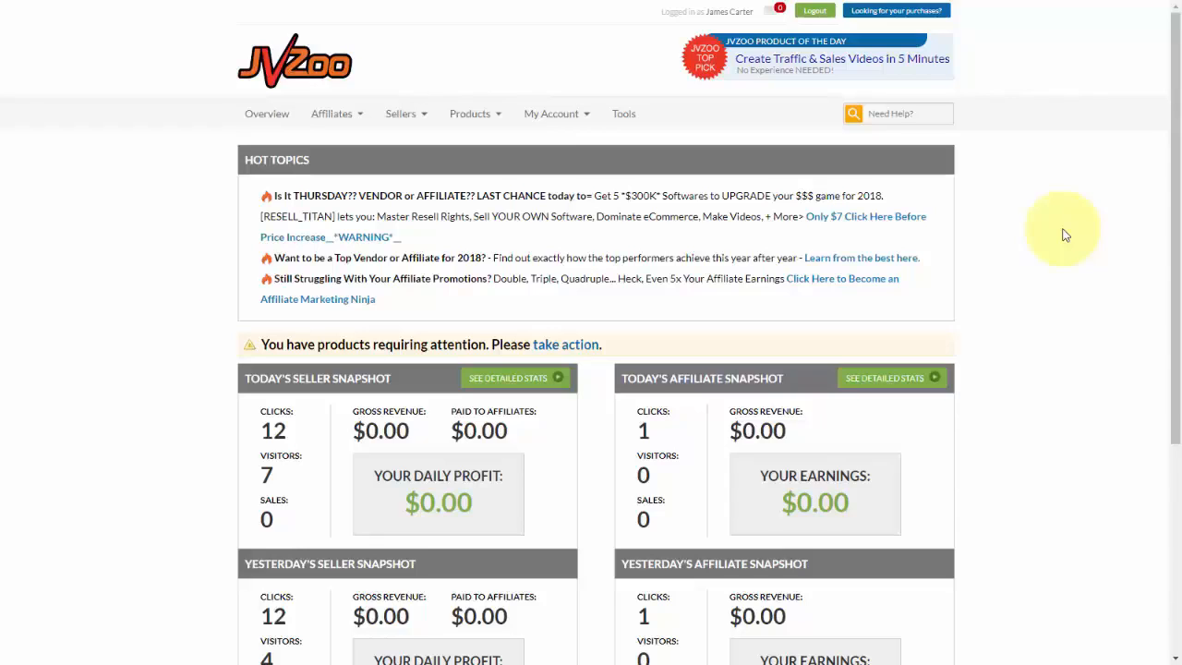
Open the Seller's Dashboard and start adding a new product.
mouse_move(407, 122)
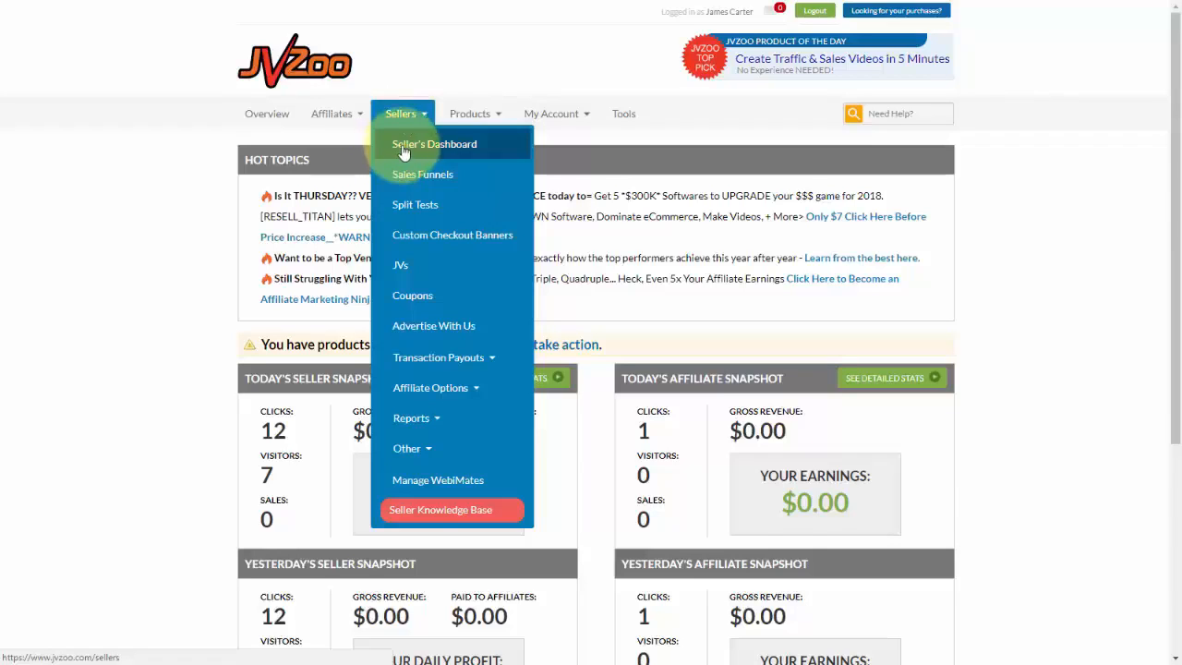
click(403, 150)
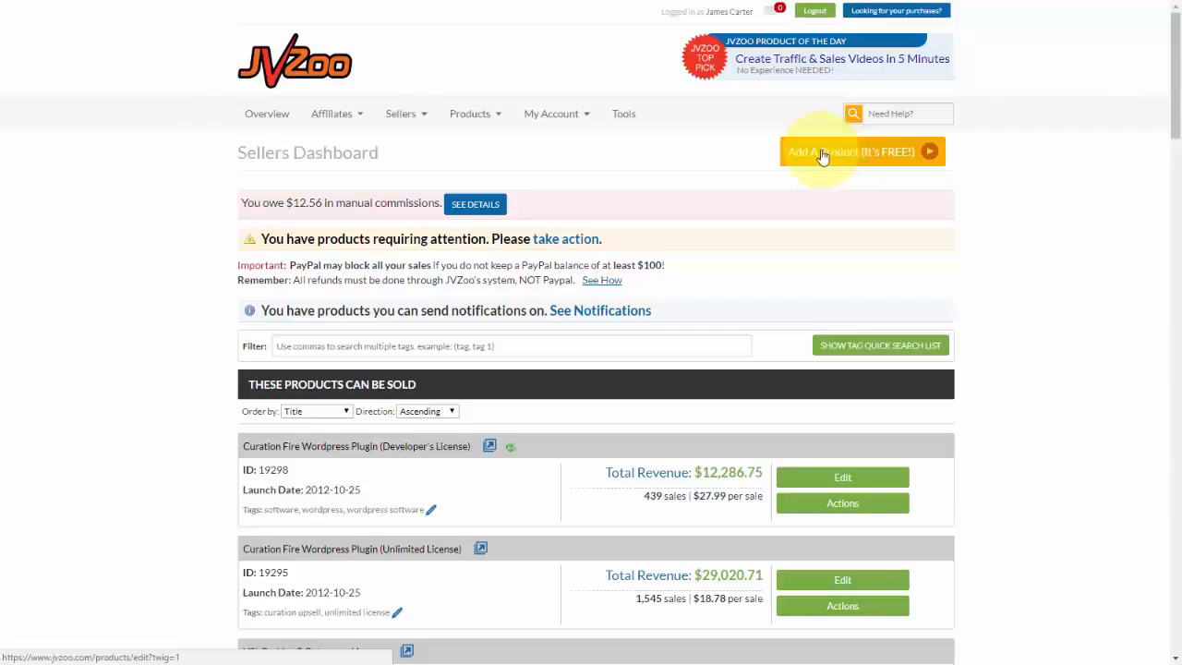
click(825, 158)
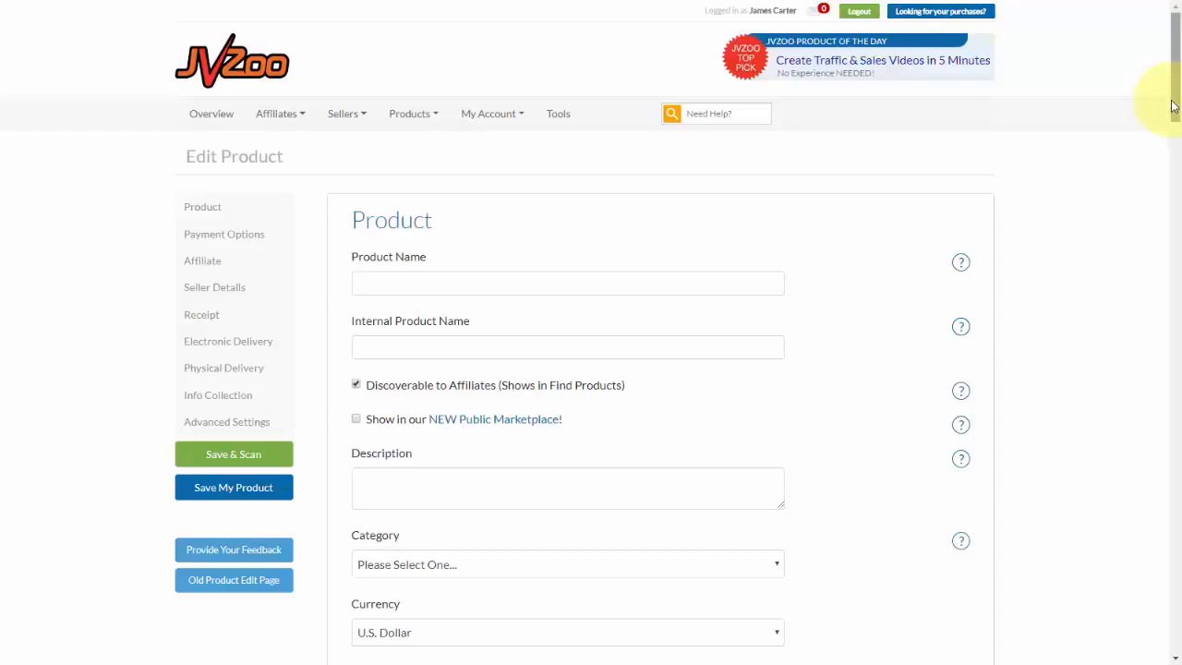
Read the help for the product name field and name the product "My Physical Product".
click(960, 264)
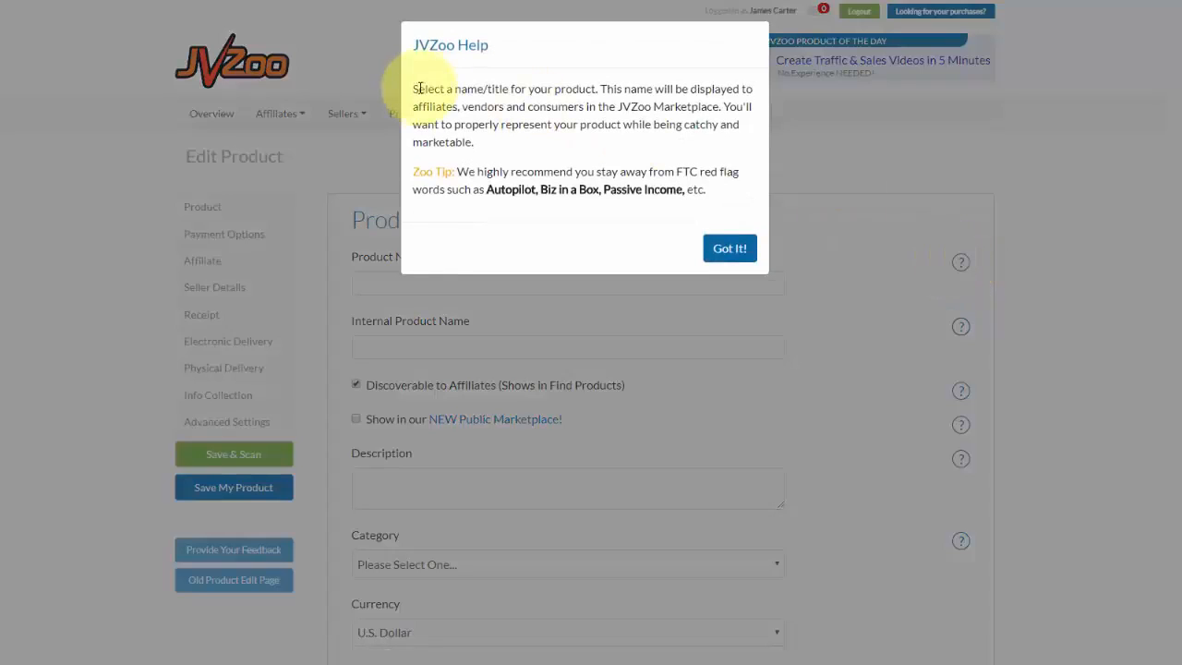
click(729, 249)
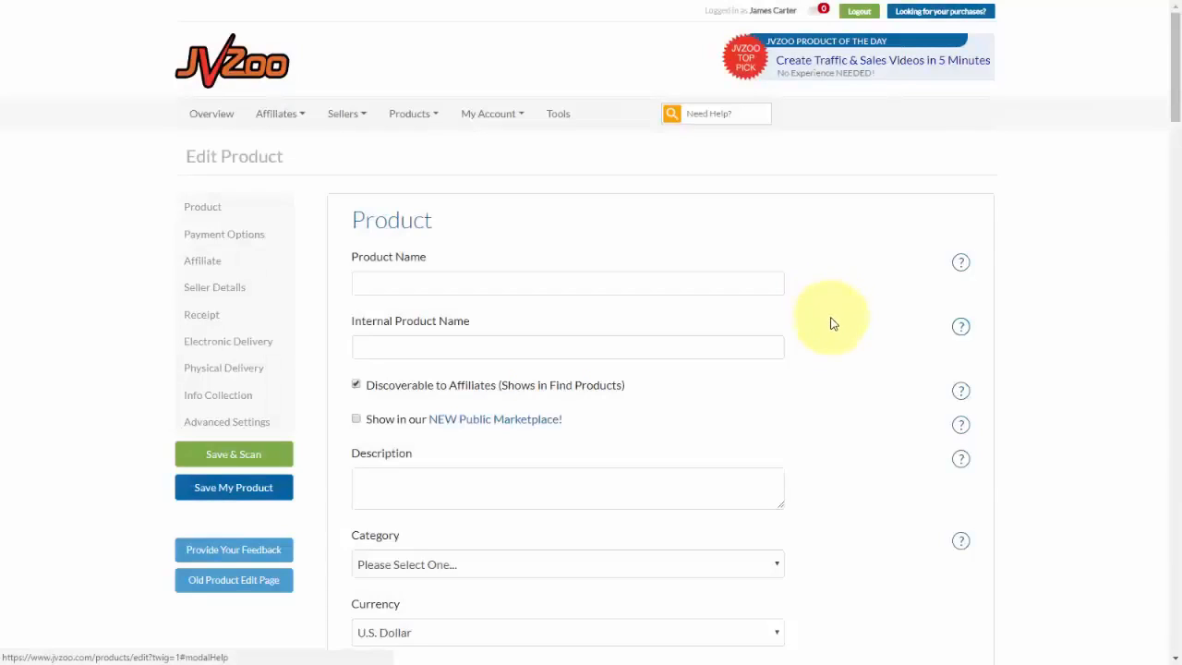
click(508, 283)
text(My Physical Product)
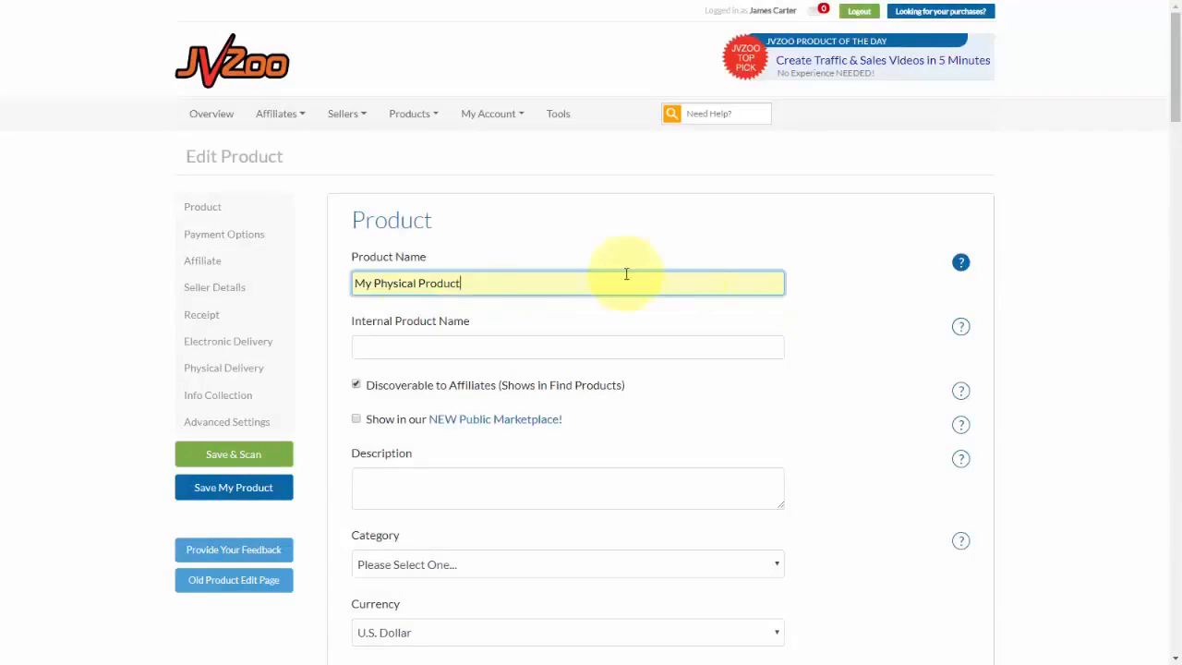
Copy the product name "My Physical Product" into the internal product name.
scroll(434, 267, down, 1)
click(404, 273)
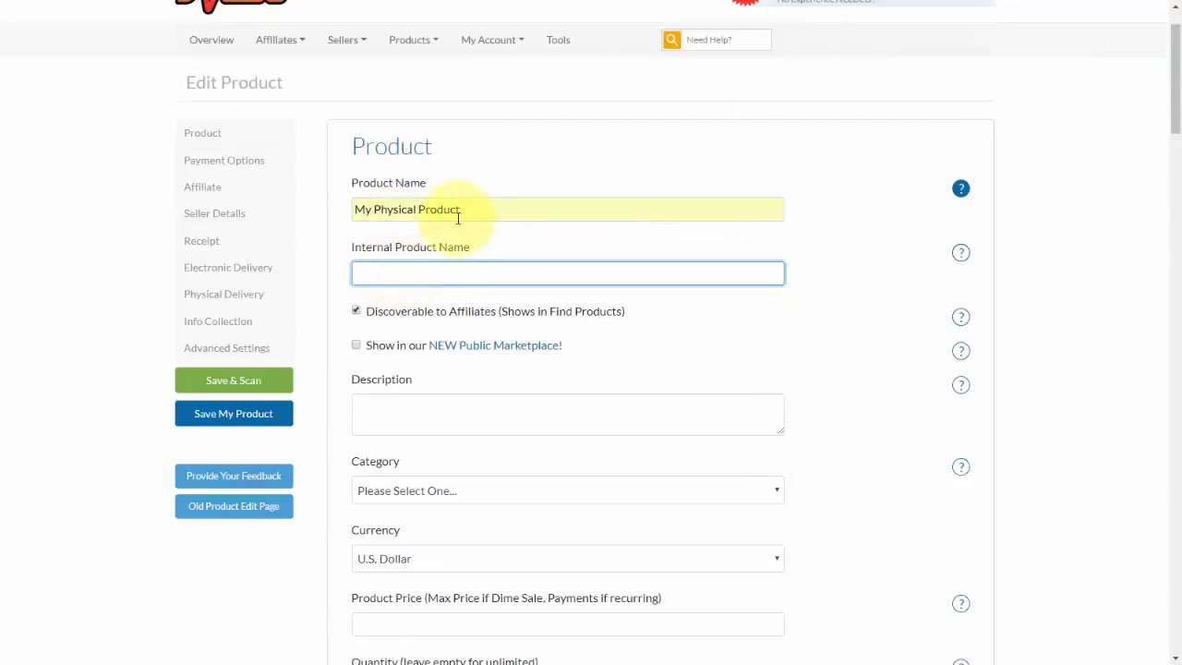
drag(460, 211, 357, 217)
key(ctrl+c)
click(422, 273)
key(ctrl+v)
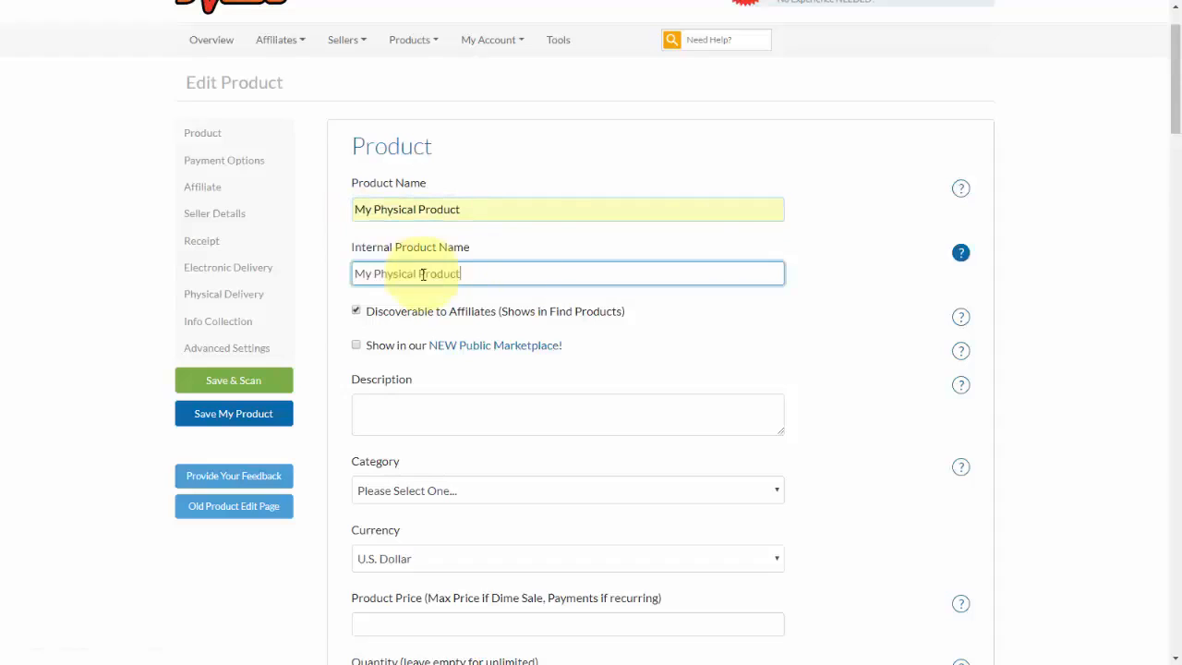
Turn on the public Marketplace option to read its eligibility conditions, and turn it back off.
scroll(868, 254, down, 1)
click(358, 238)
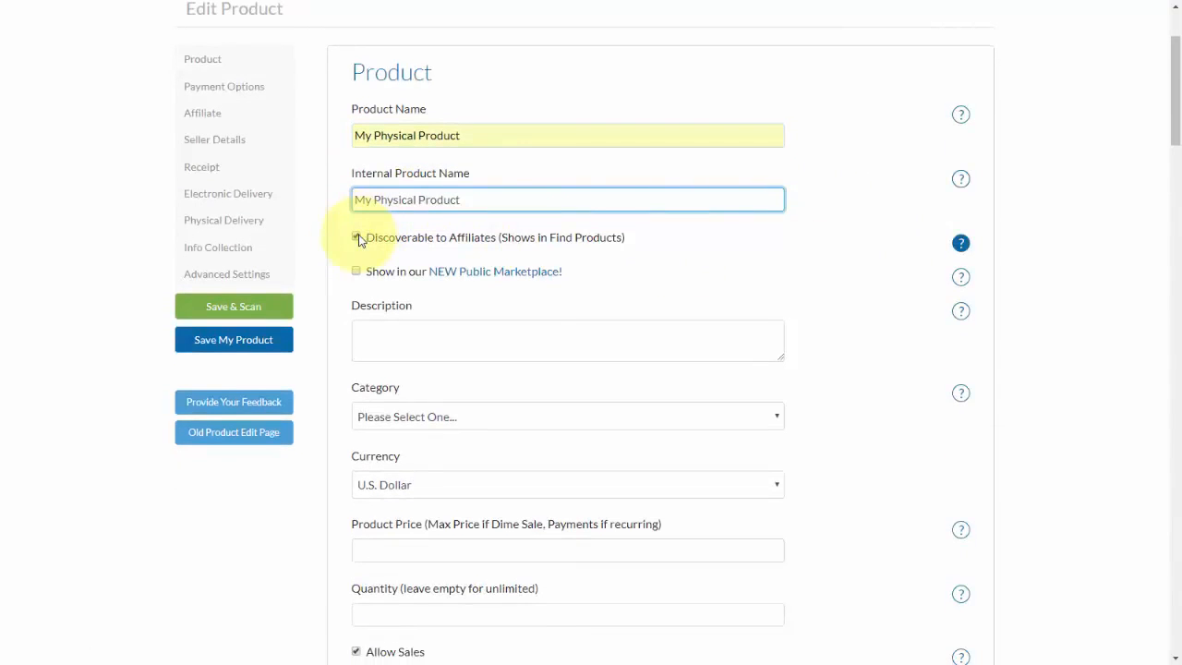
click(358, 239)
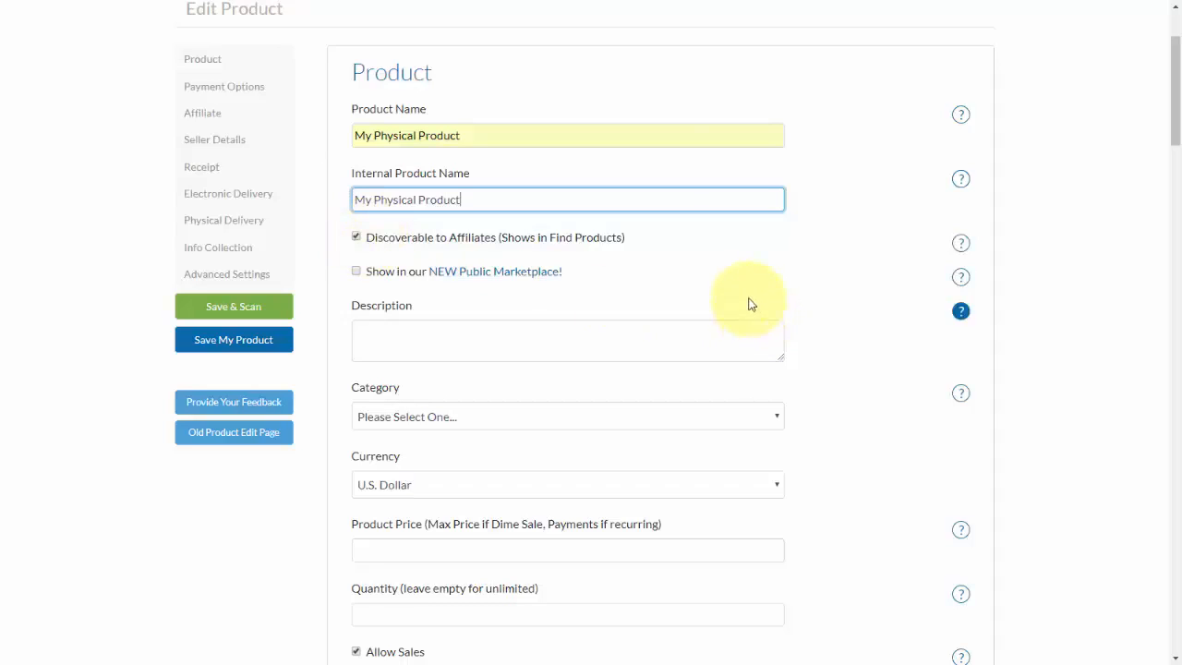
click(356, 273)
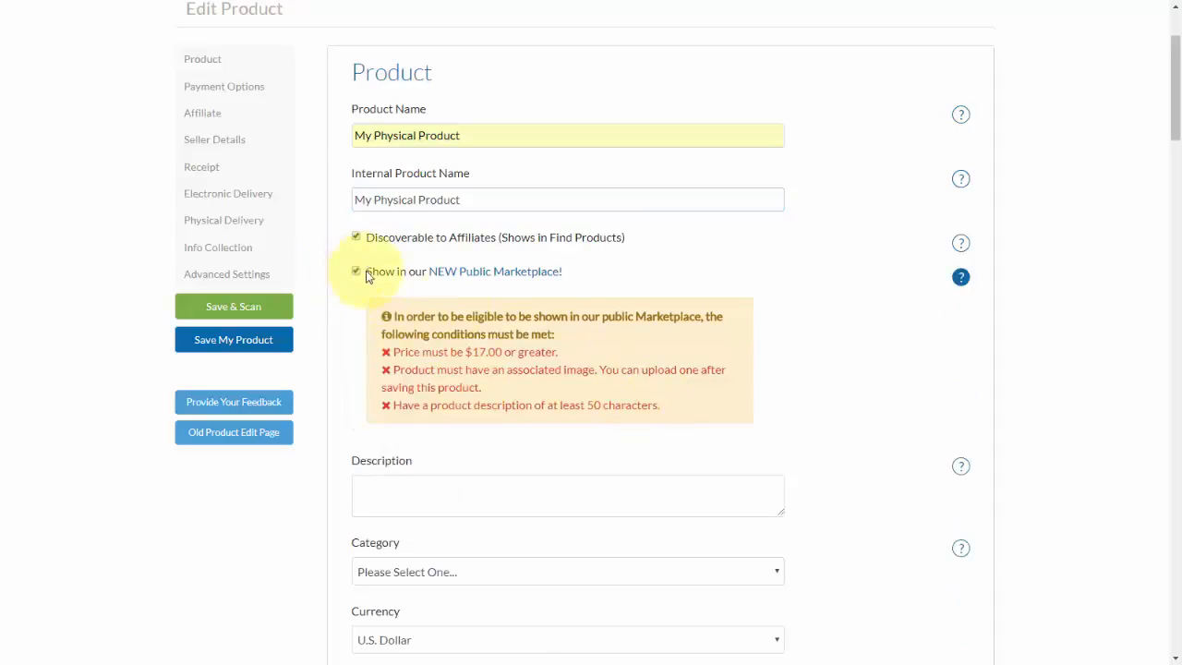
drag(670, 408, 384, 320)
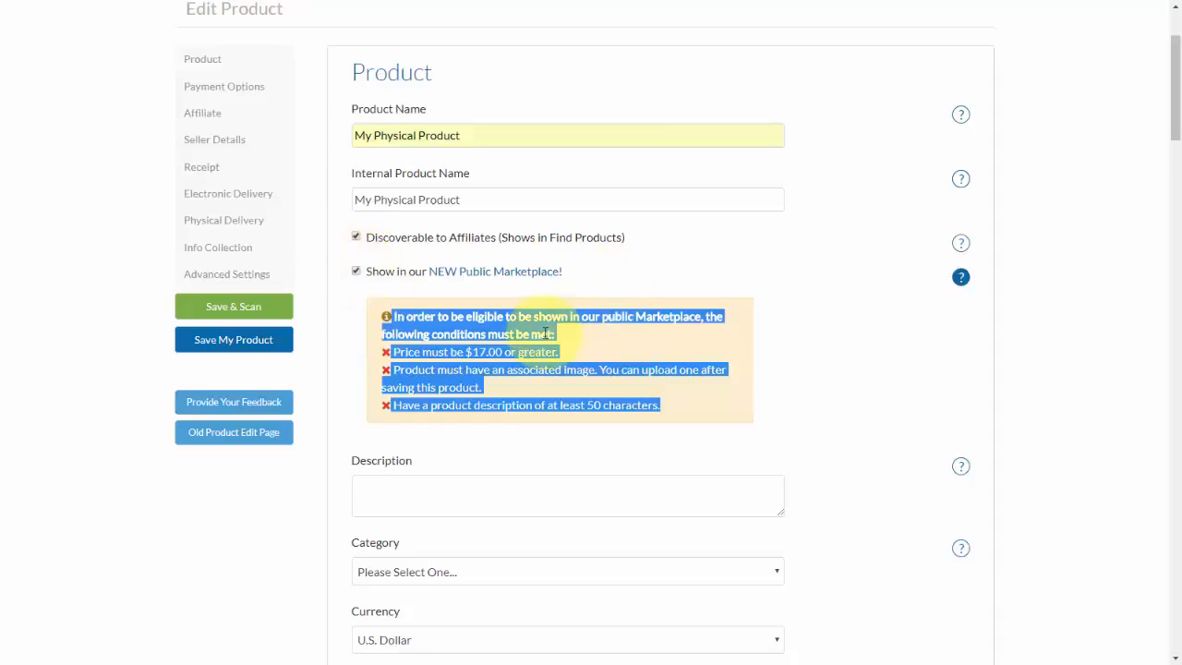
click(356, 272)
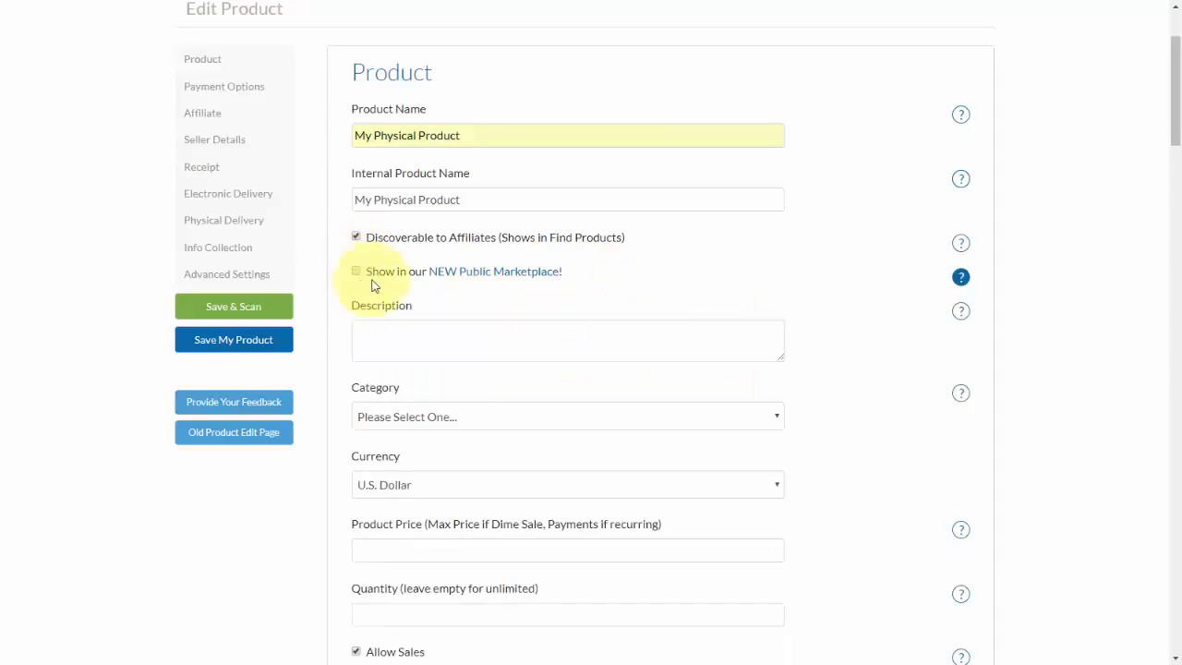
Enter the product description "This is the greatest product ever!".
scroll(388, 259, down, 3)
click(429, 118)
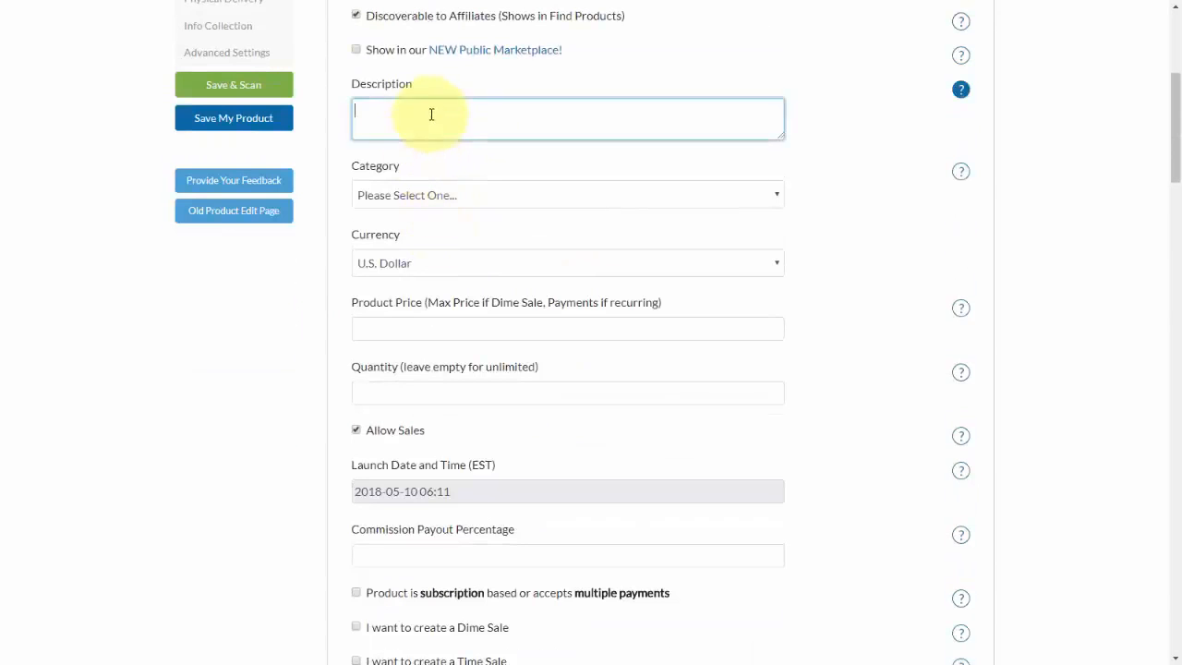
text(This is the greatest product ever!)
Set the product category to Internet Marketing / E-Commerce > Blogging.
click(465, 196)
scroll(475, 430, down, 10)
scroll(475, 432, up, 2)
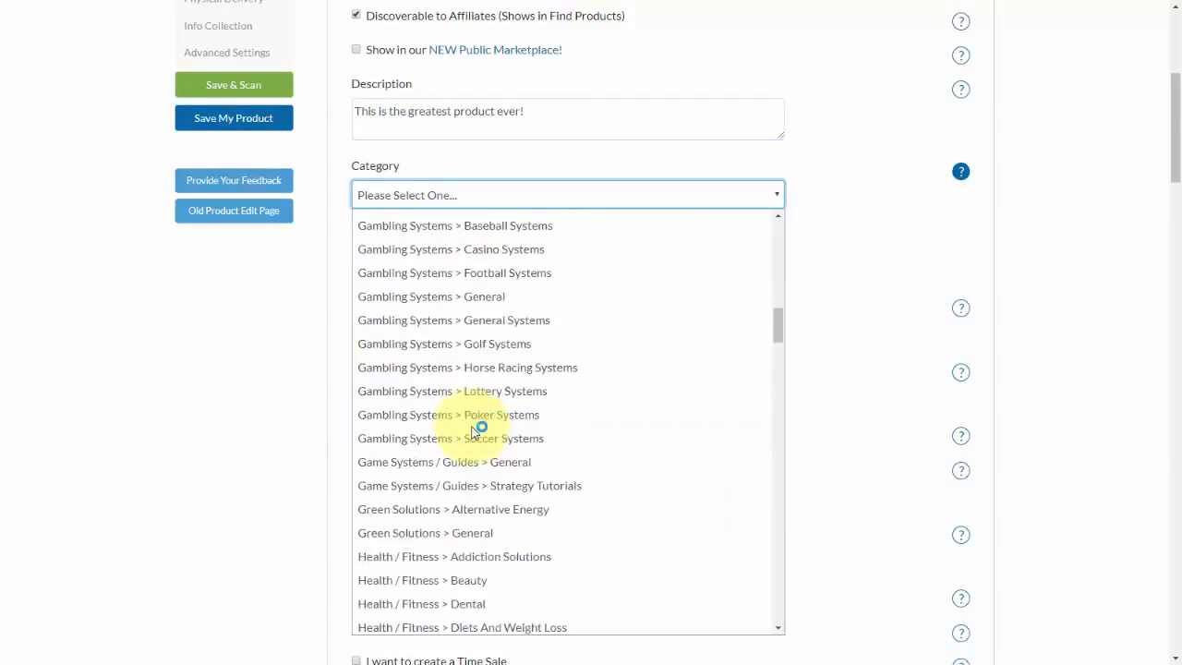
scroll(475, 432, down, 15)
scroll(475, 433, up, 1)
scroll(496, 338, down, 15)
scroll(494, 349, down, 10)
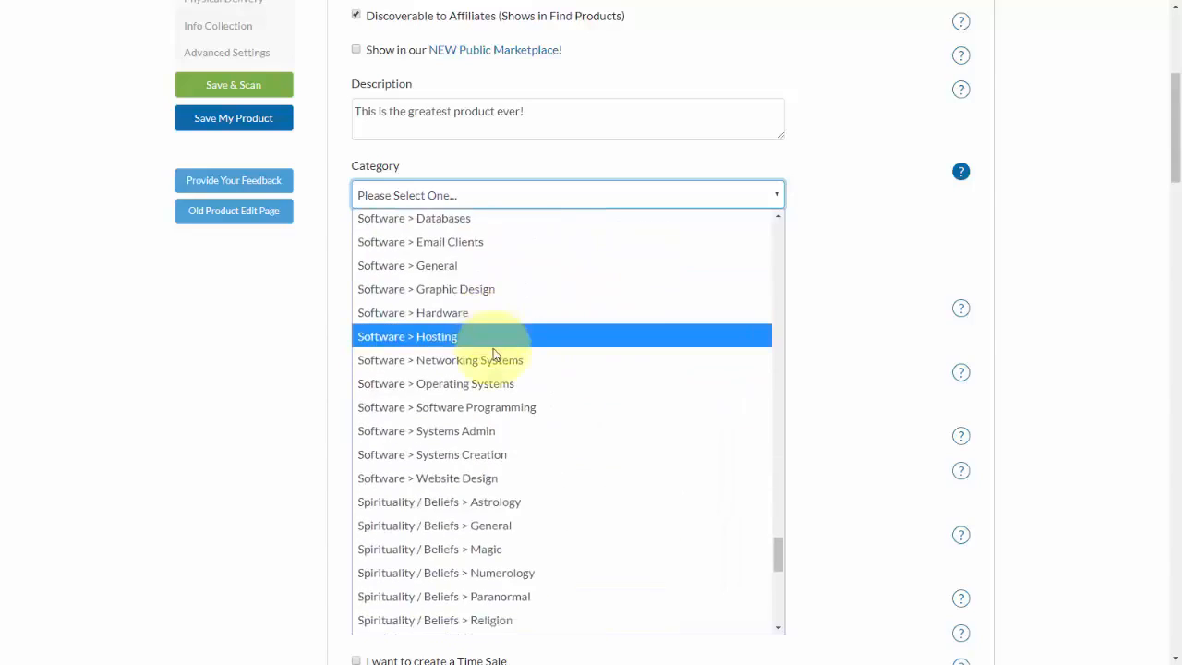
scroll(491, 362, up, 8)
scroll(496, 368, up, 20)
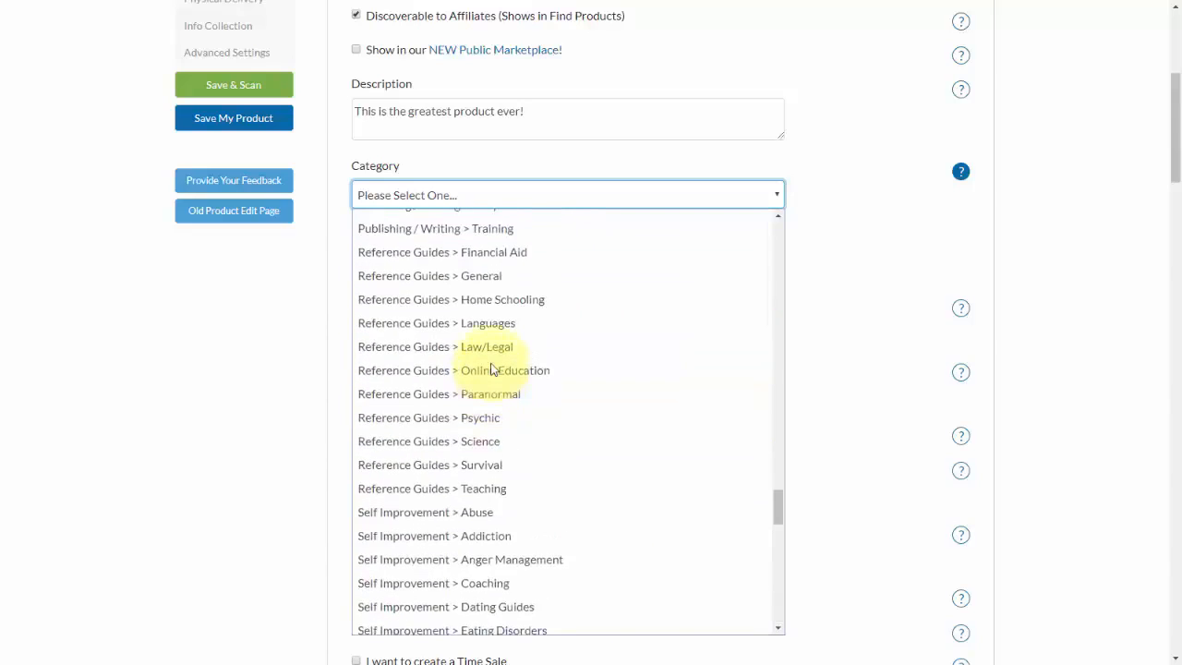
click(485, 323)
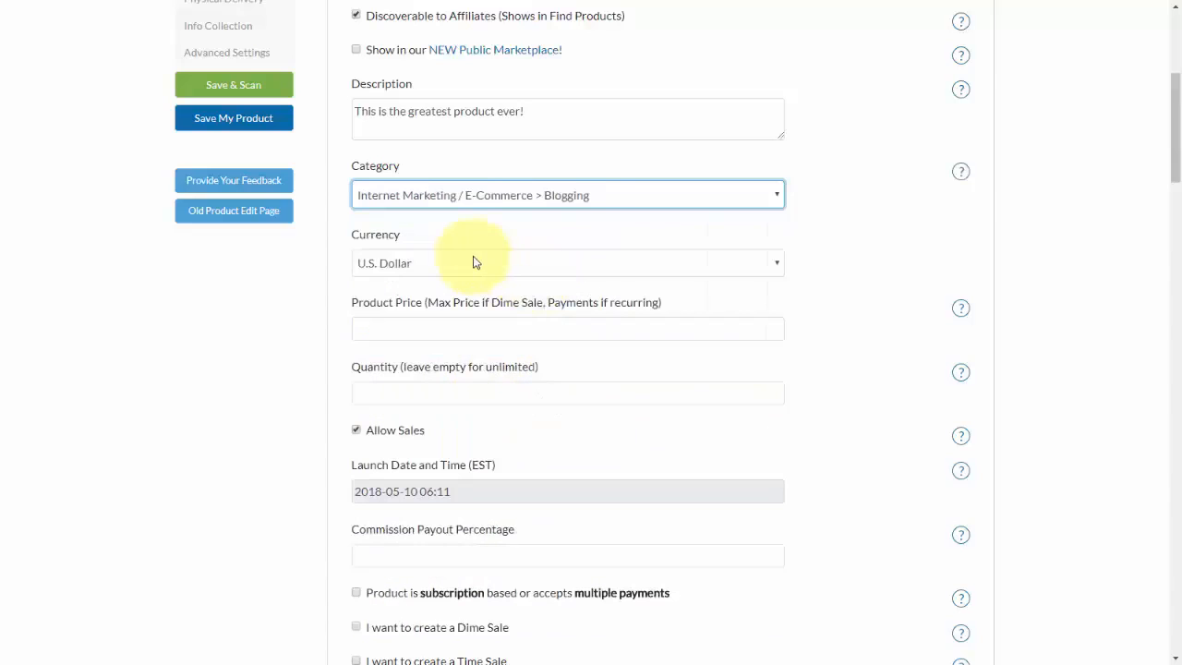
Choose U.S. Dollar as the currency and set the product price to 67.00.
click(463, 262)
click(447, 291)
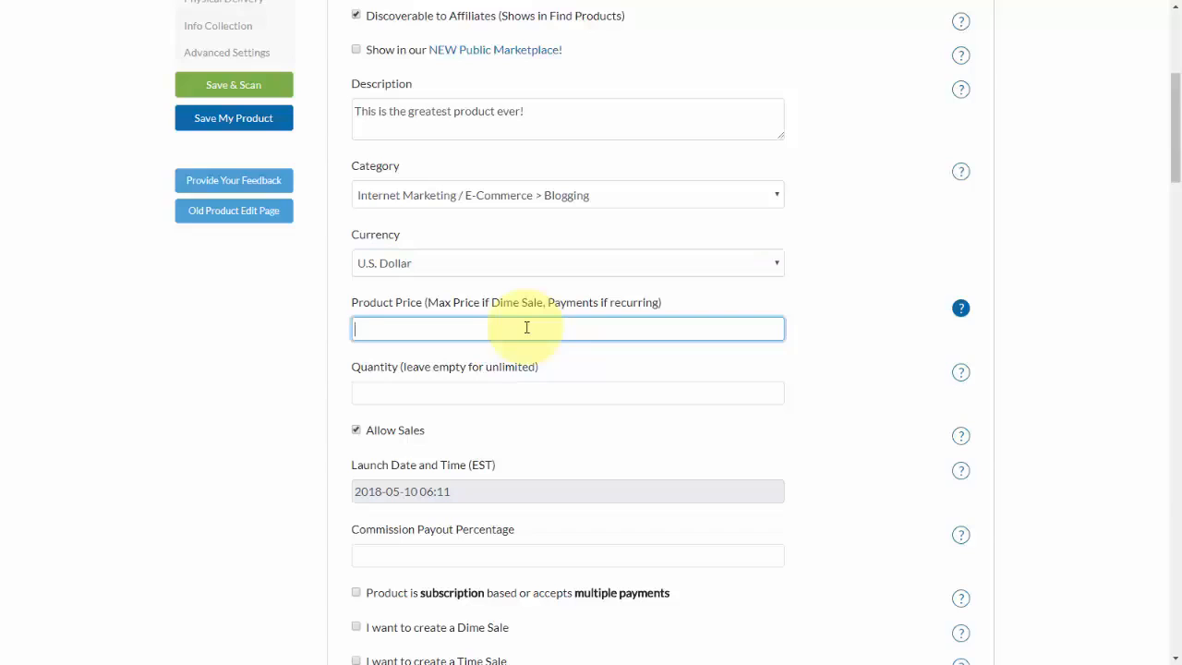
text(67.00)
Try a product quantity limit of 100 and clear the quantity again.
click(470, 400)
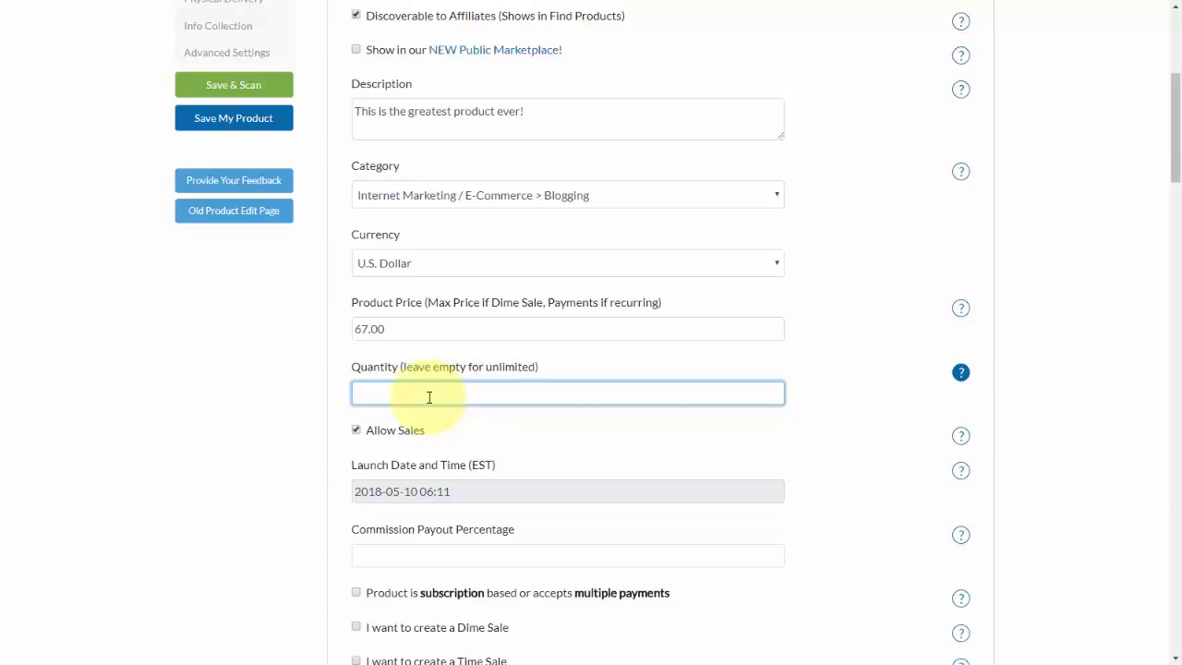
text(100)
drag(416, 397, 324, 398)
key(BackSpace)
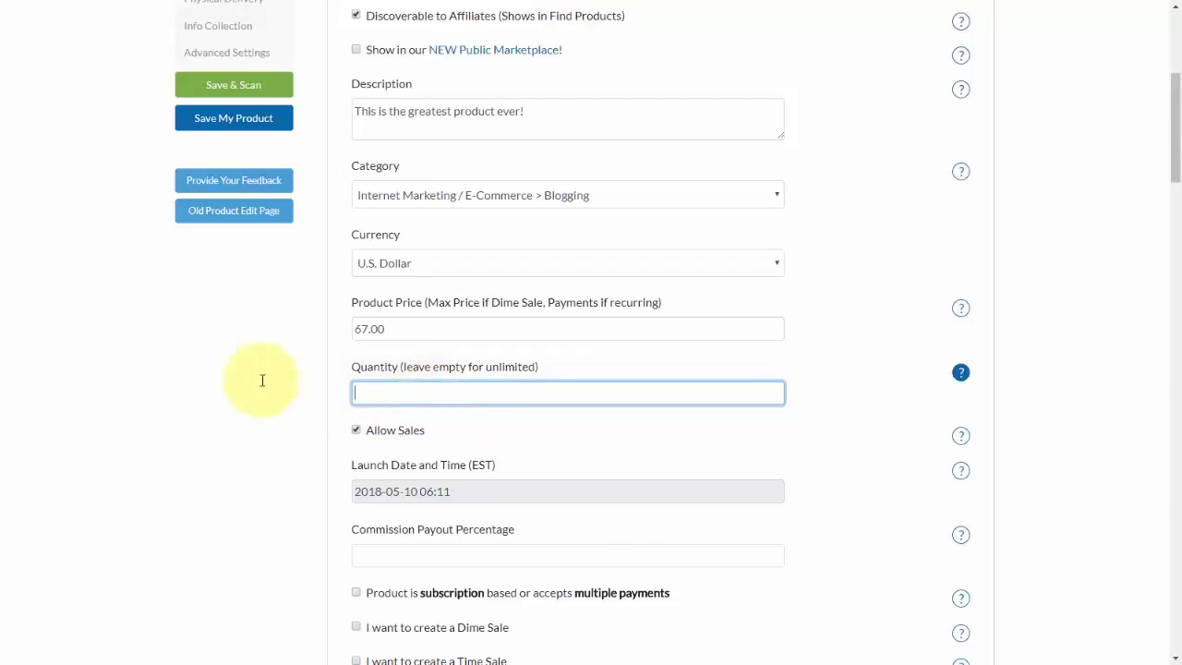
Try toggling the Allow Sales option and browse the launch date calendar to June 2018.
scroll(362, 296, down, 3)
click(357, 136)
click(356, 135)
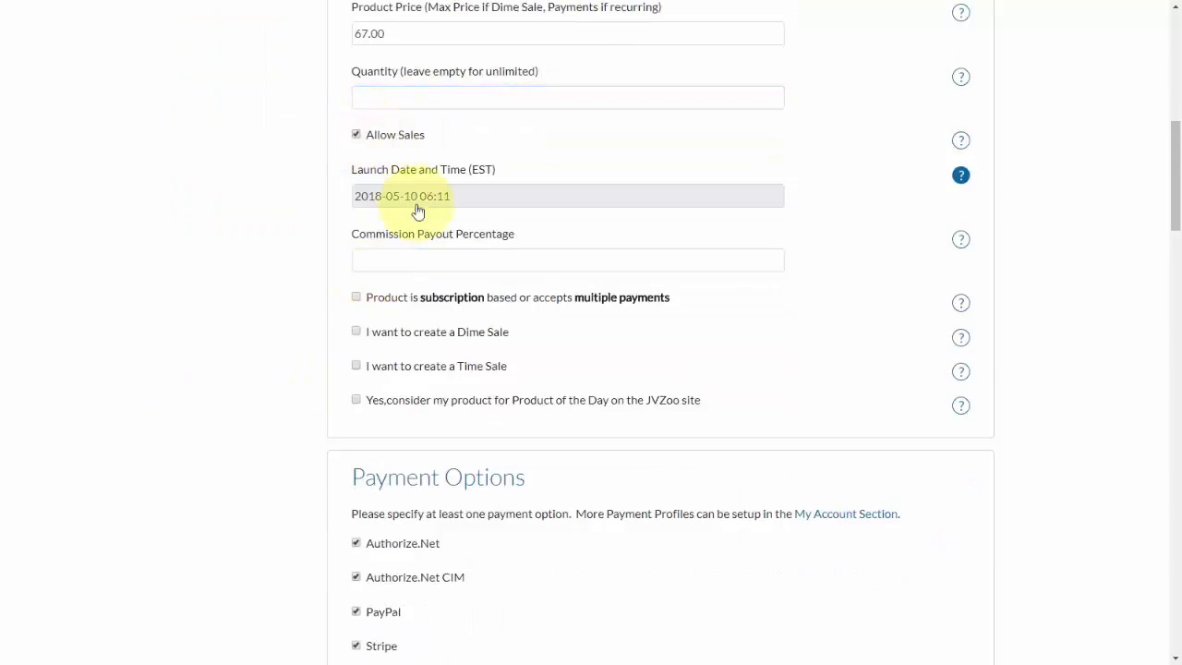
click(451, 197)
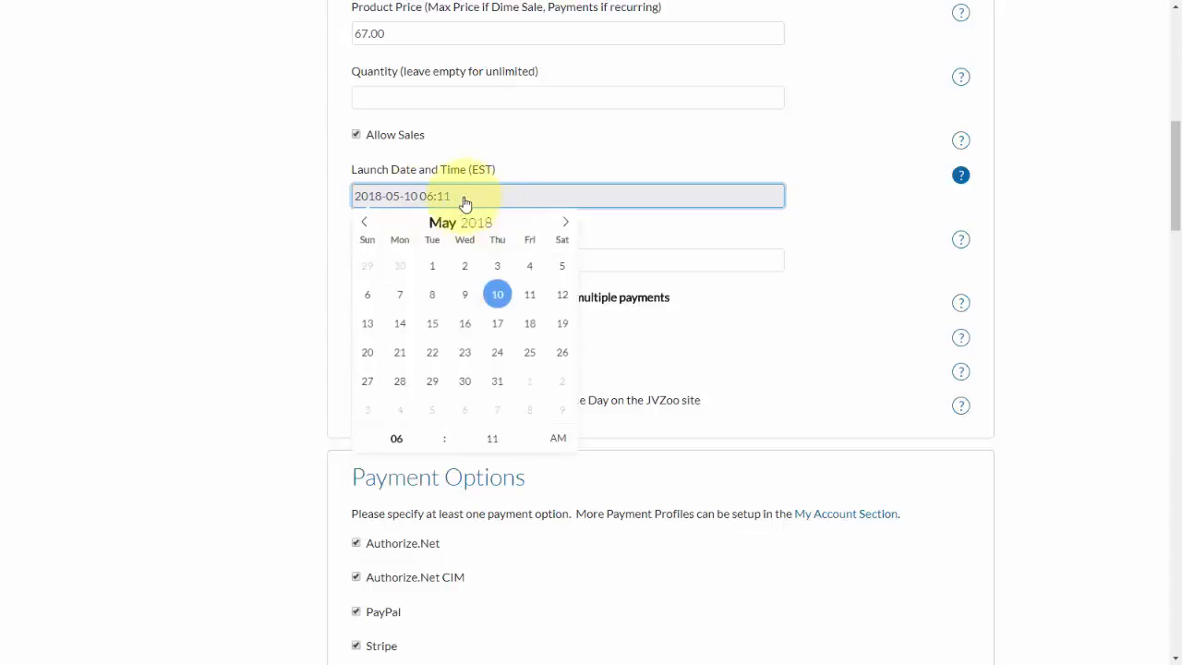
click(564, 225)
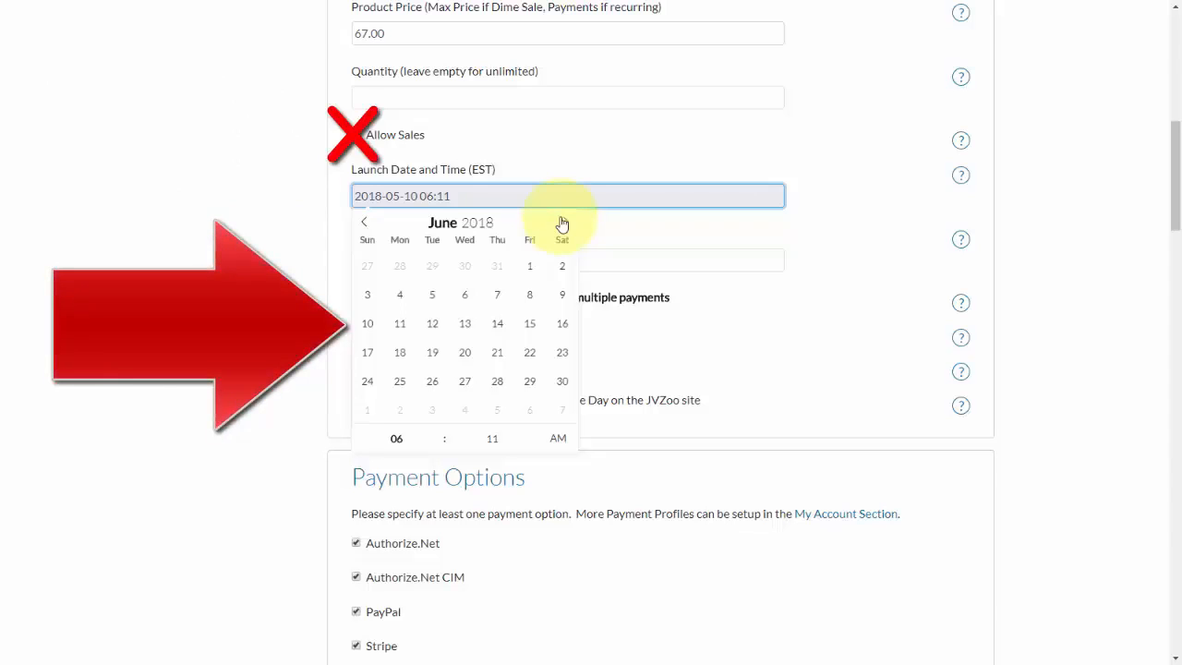
click(523, 197)
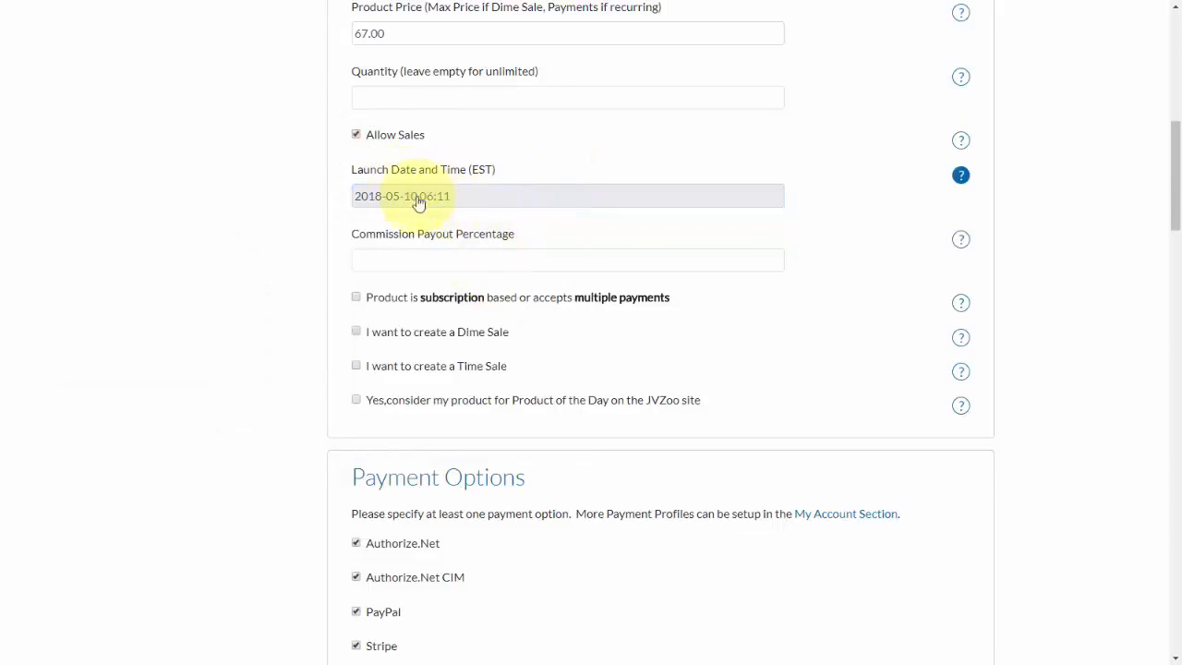
click(355, 135)
click(356, 136)
Set the affiliate commission payout percentage to 50.
scroll(444, 240, down, 1)
click(417, 188)
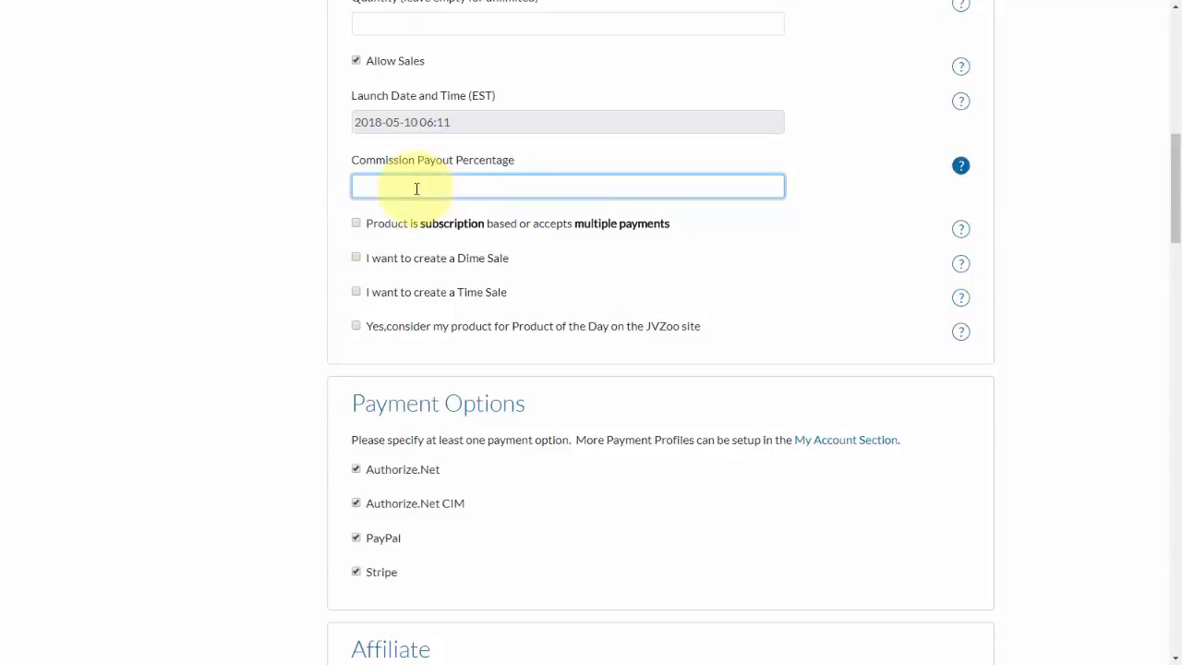
text(50)
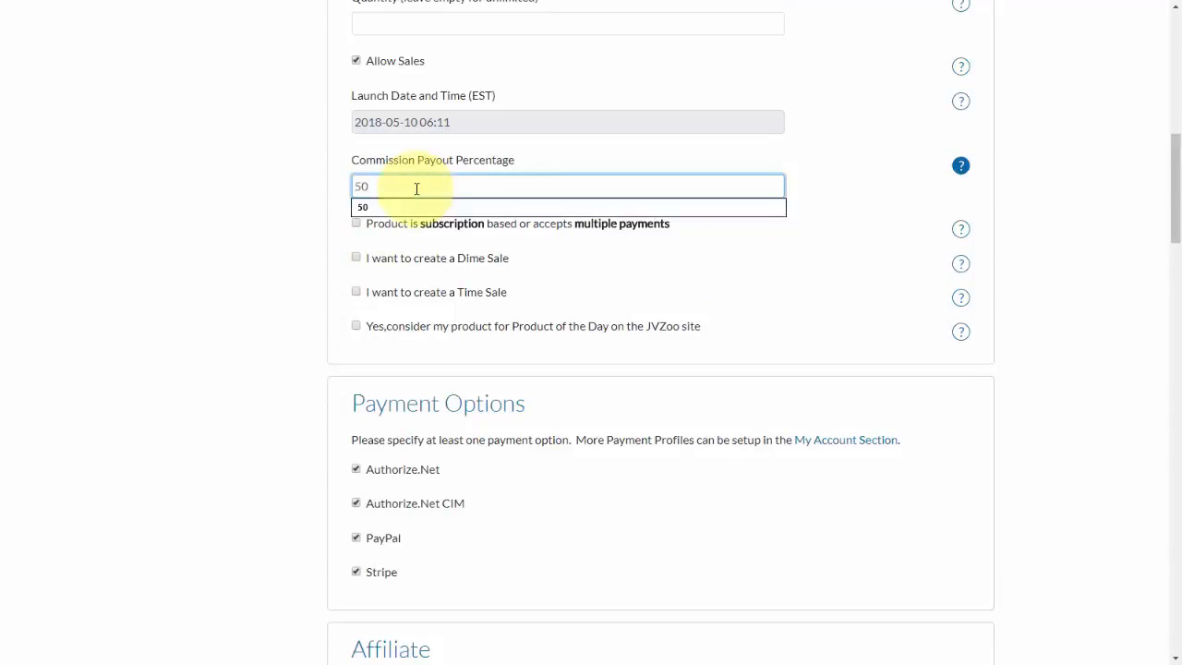
click(422, 208)
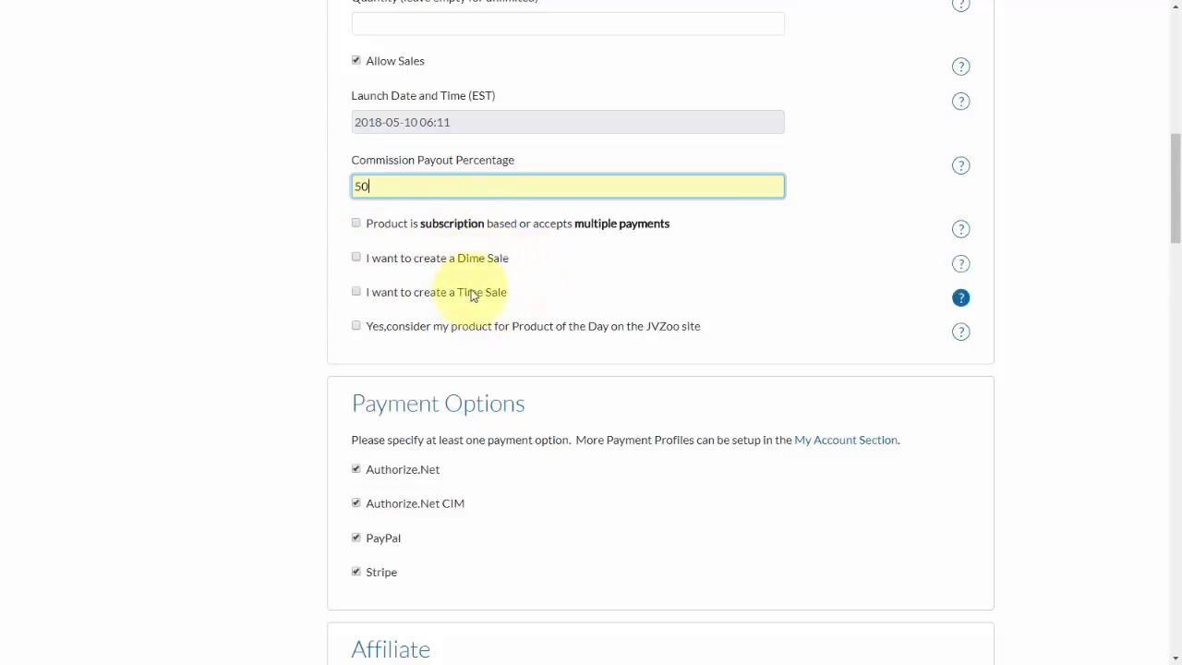
Opt the product in to Product of the Day consideration and select the custom JVZoo commission payout value.
click(359, 328)
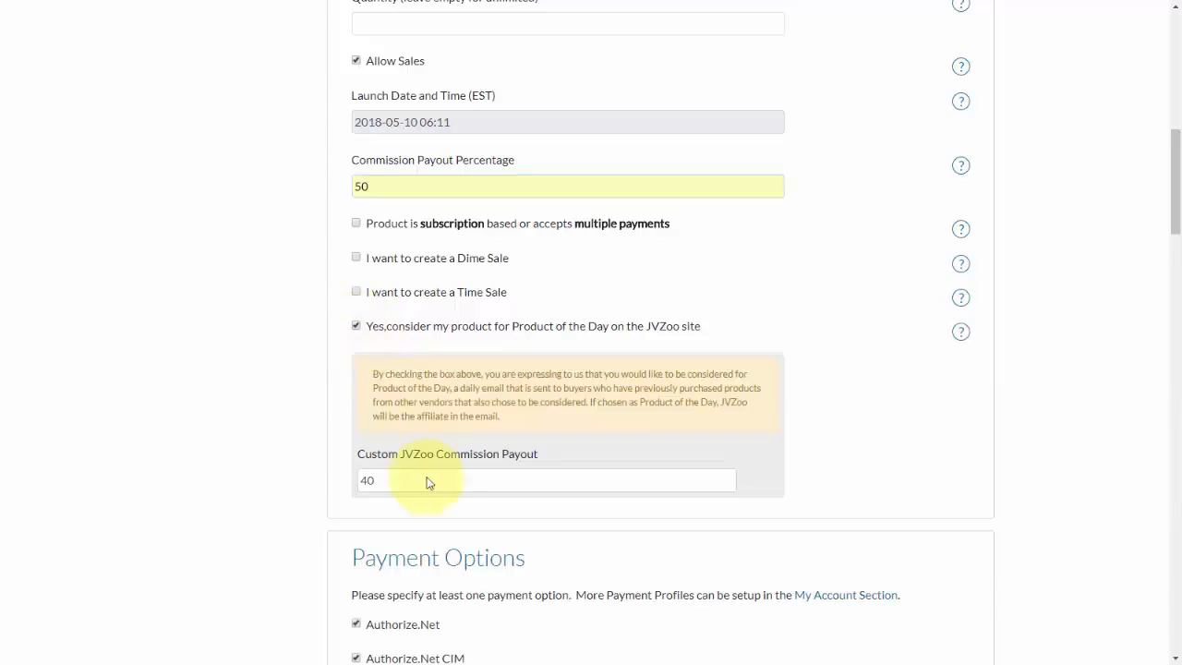
click(399, 477)
drag(399, 477, 359, 477)
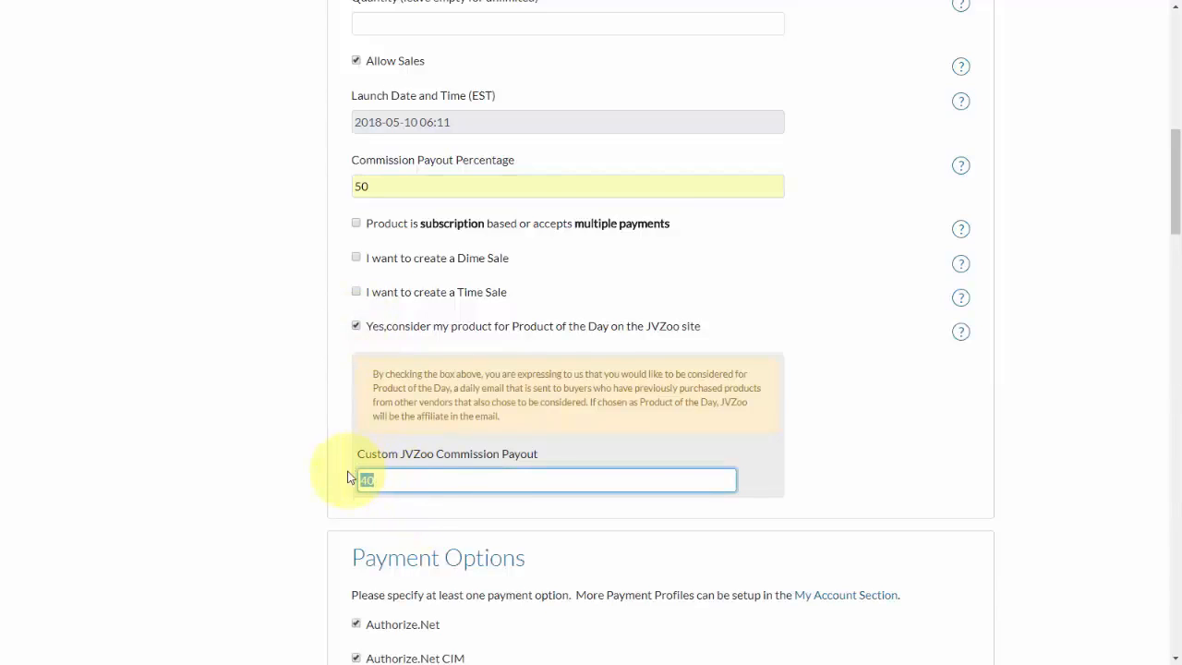
Set the affiliate approval method to Manual Approval.
scroll(323, 388, down, 5)
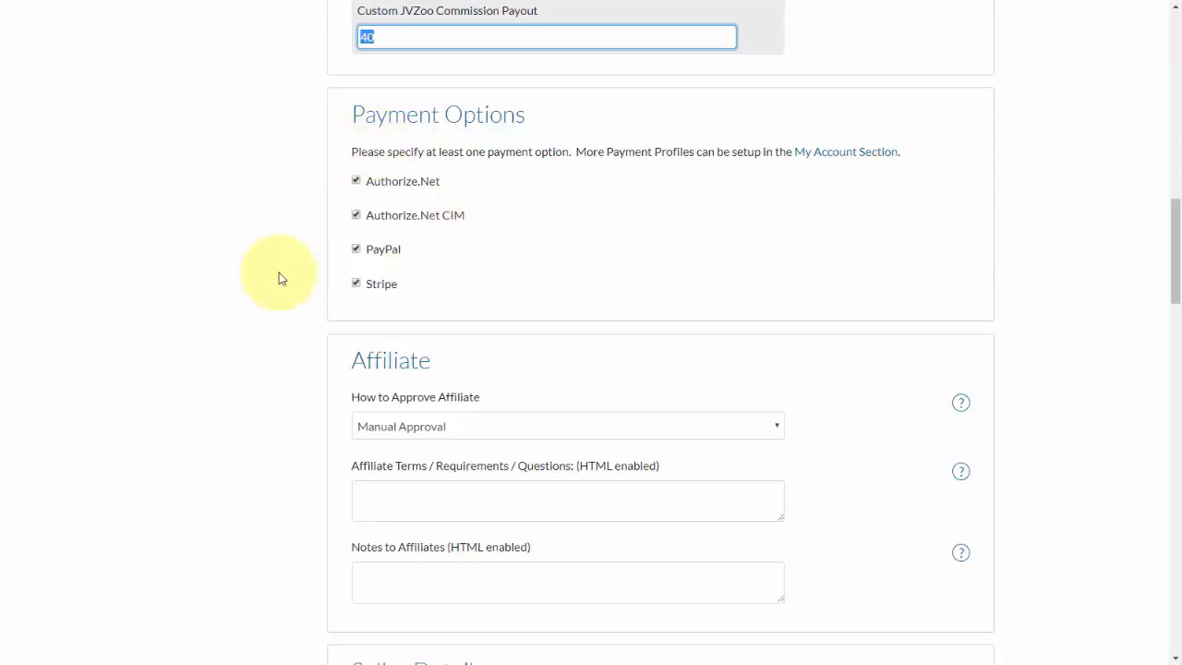
scroll(277, 277, down, 3)
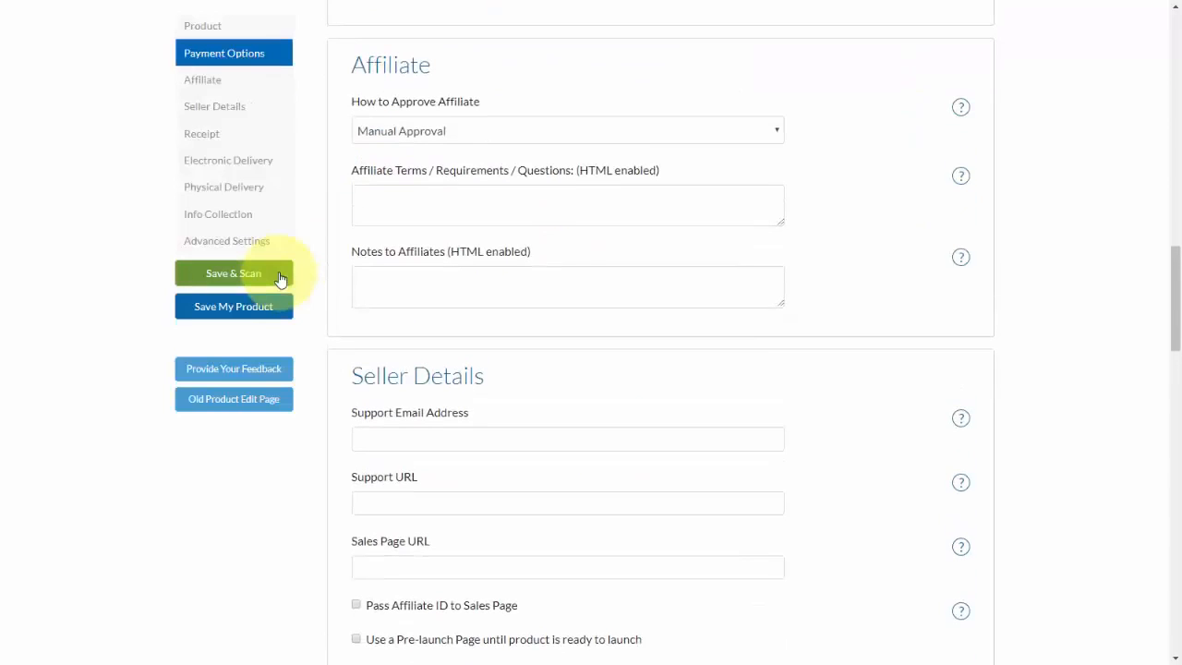
click(480, 144)
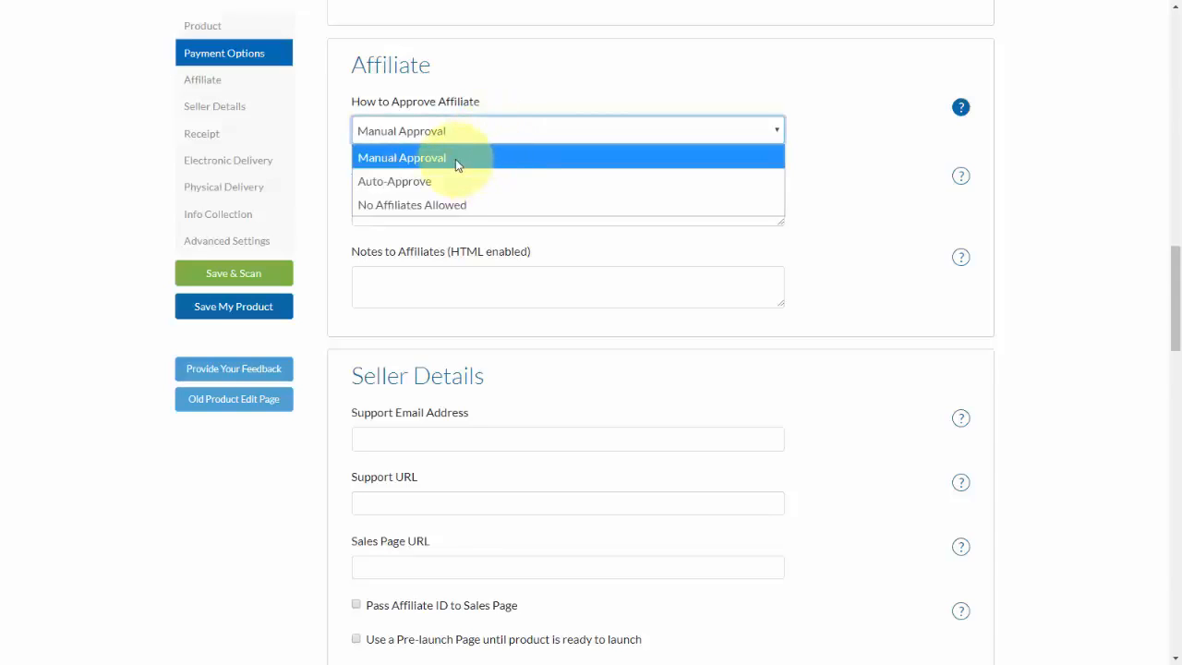
click(456, 159)
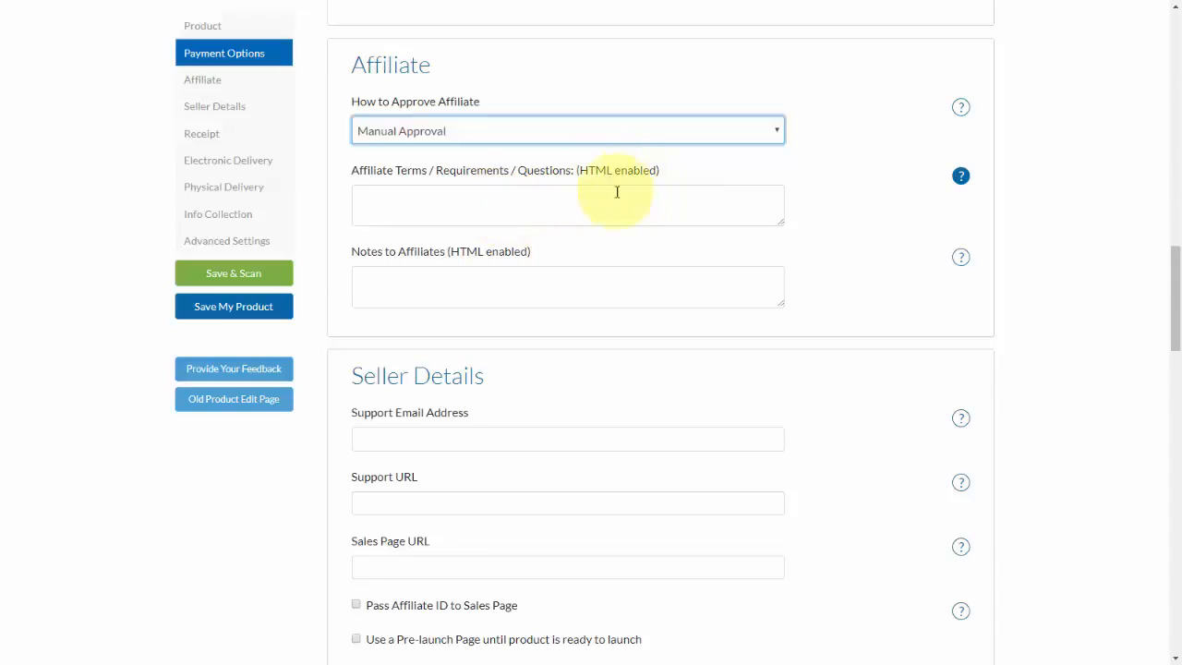
scroll(563, 264, down, 3)
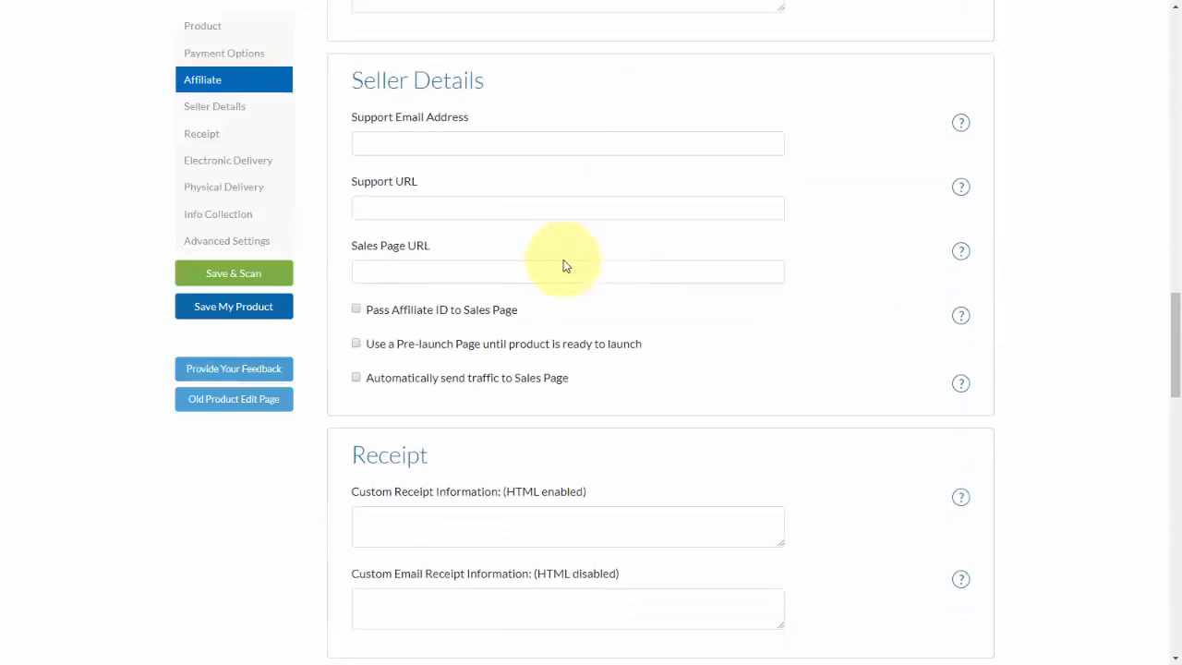
click(508, 143)
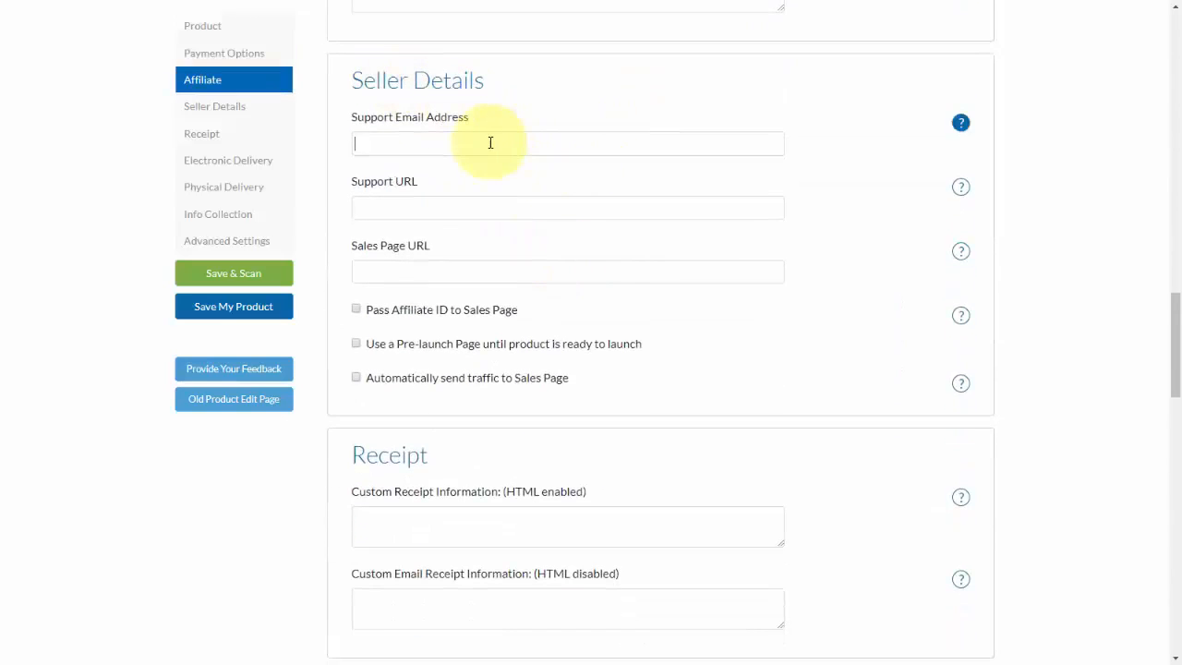
text(the)
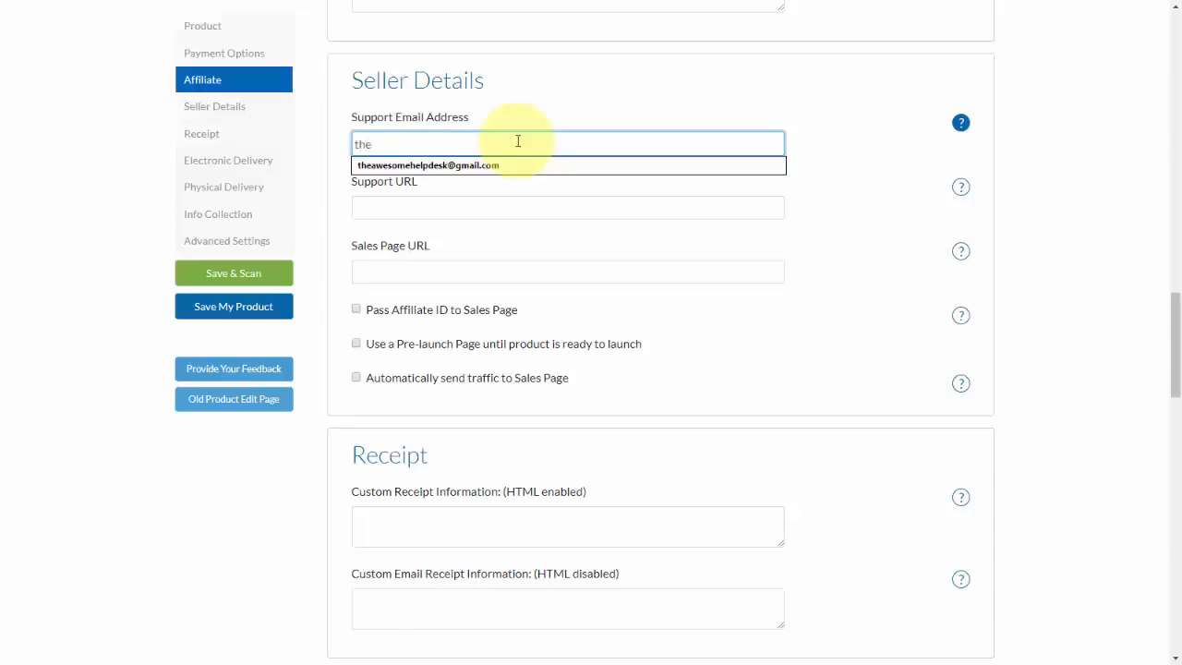
click(434, 166)
click(432, 207)
click(439, 272)
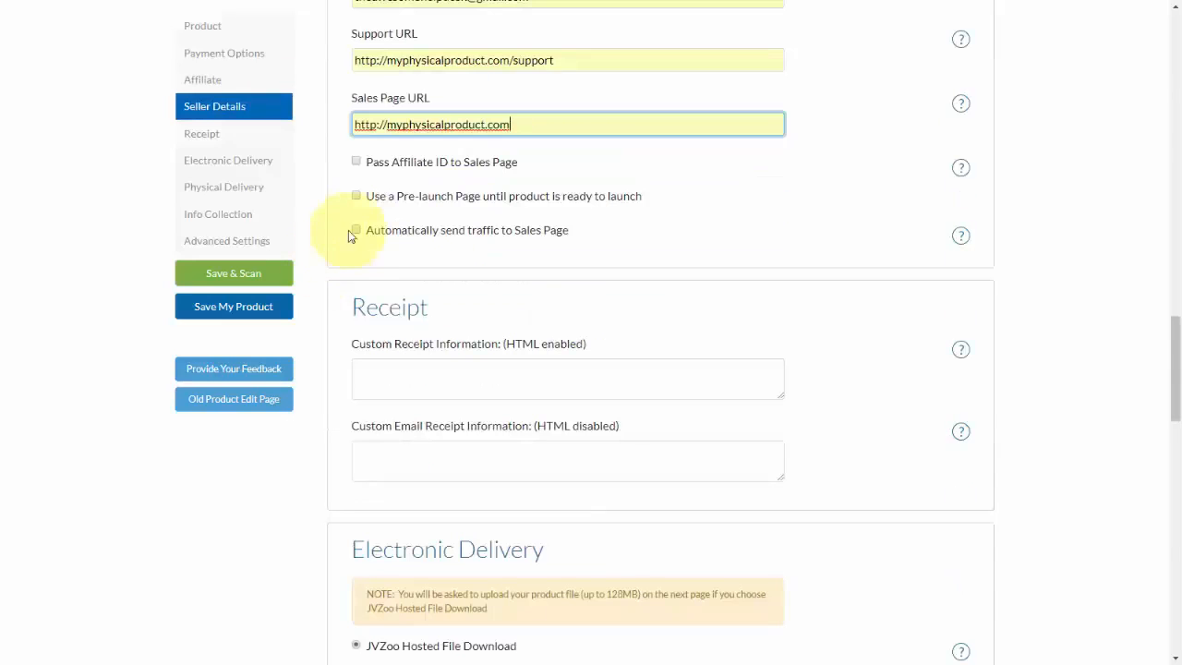
click(651, 253)
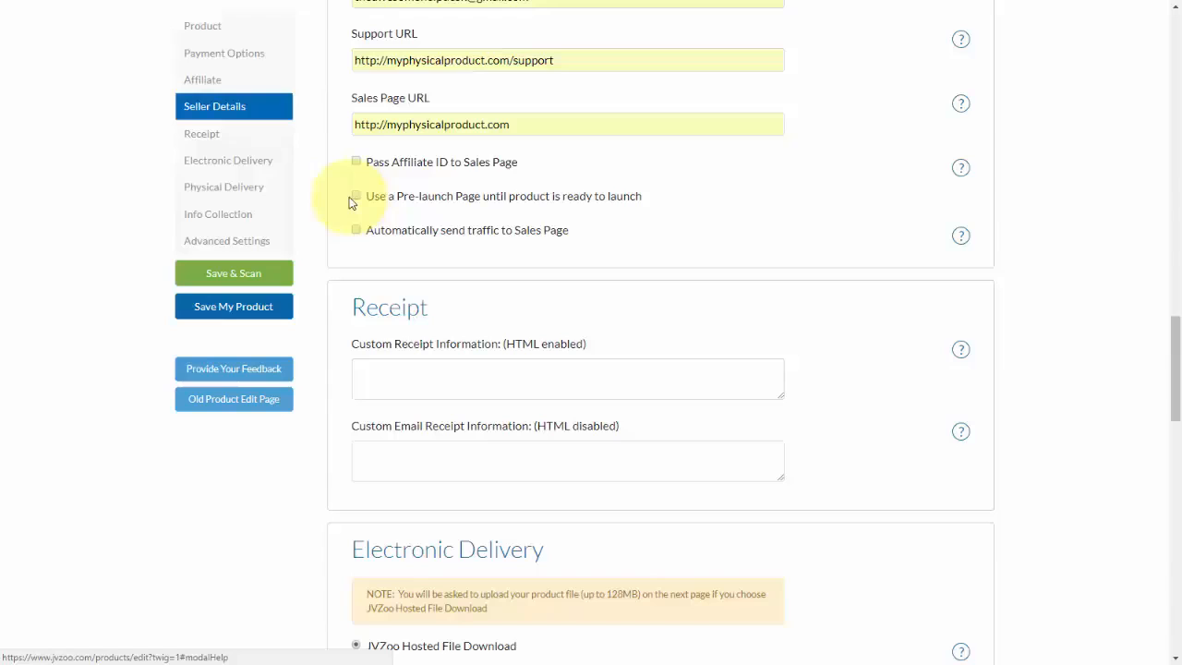
click(360, 198)
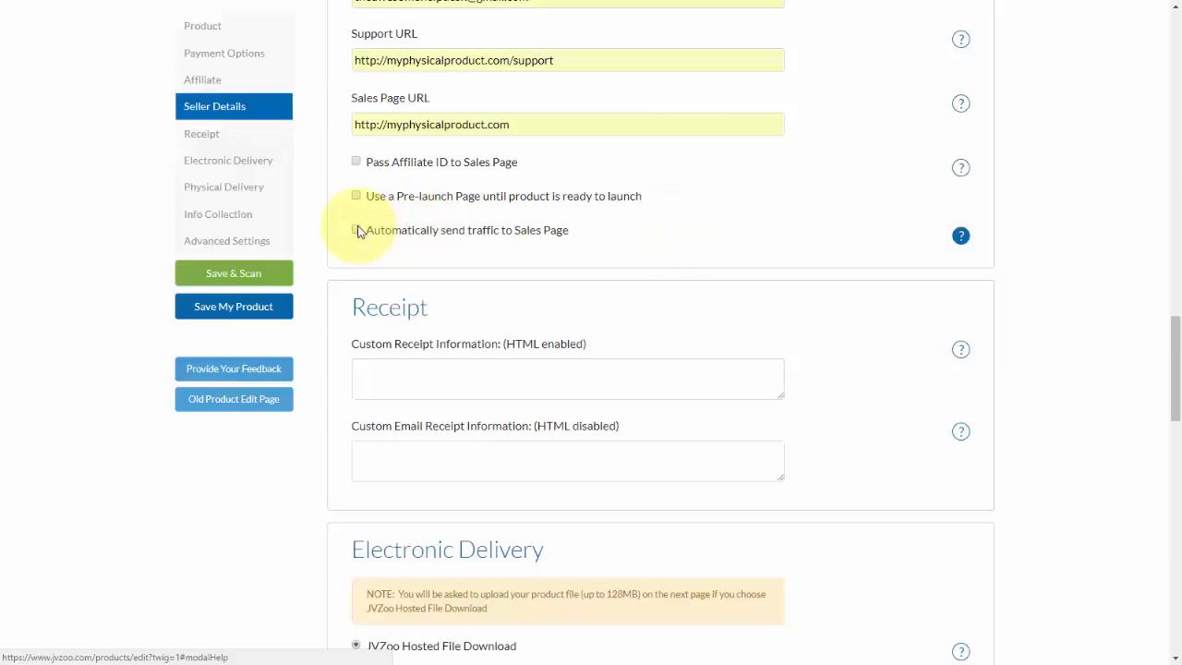
Choose the Thank You / Download Page for electronic delivery and set the return period to 30 days.
scroll(563, 230, down, 2)
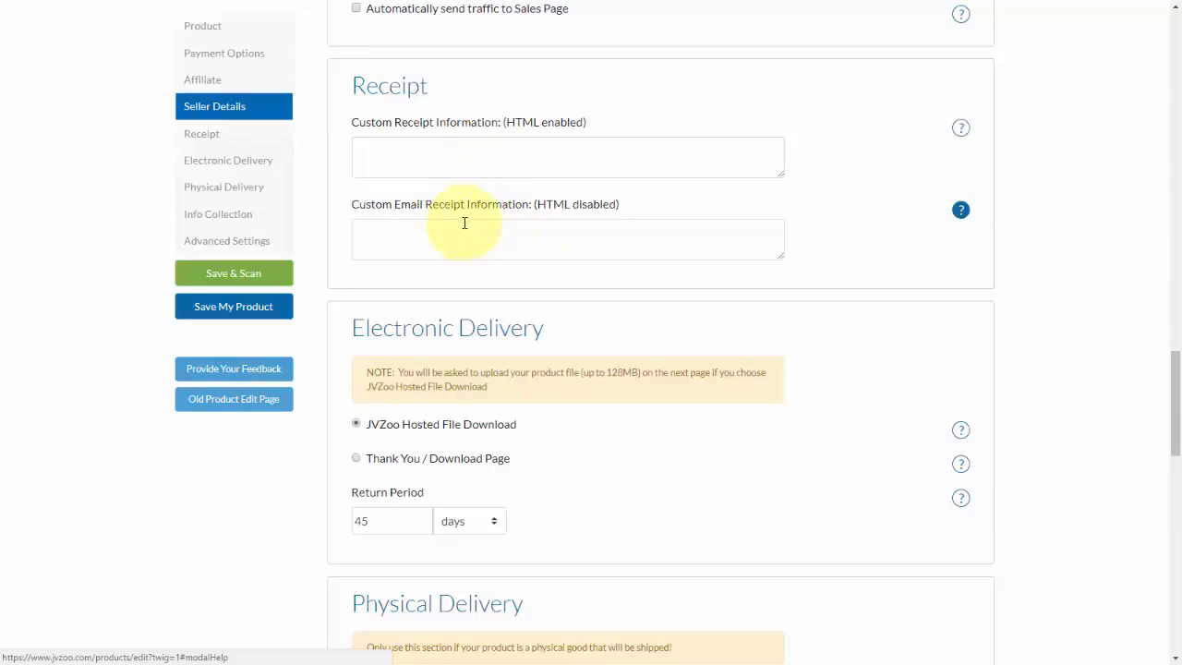
scroll(469, 221, down, 3)
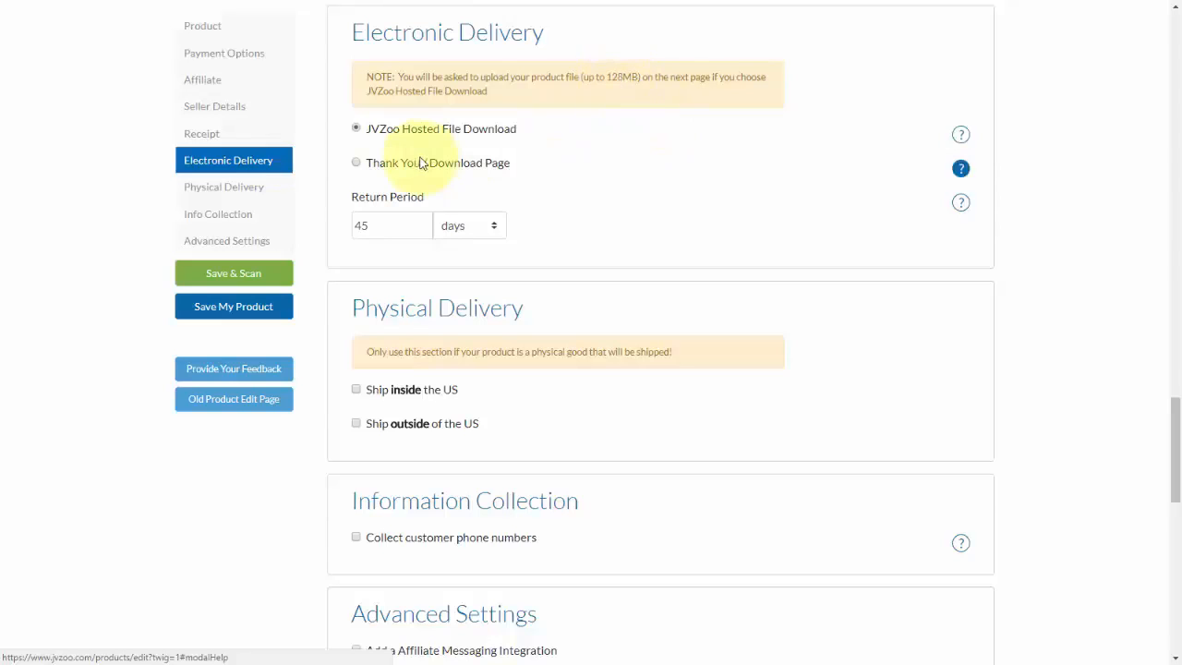
click(357, 163)
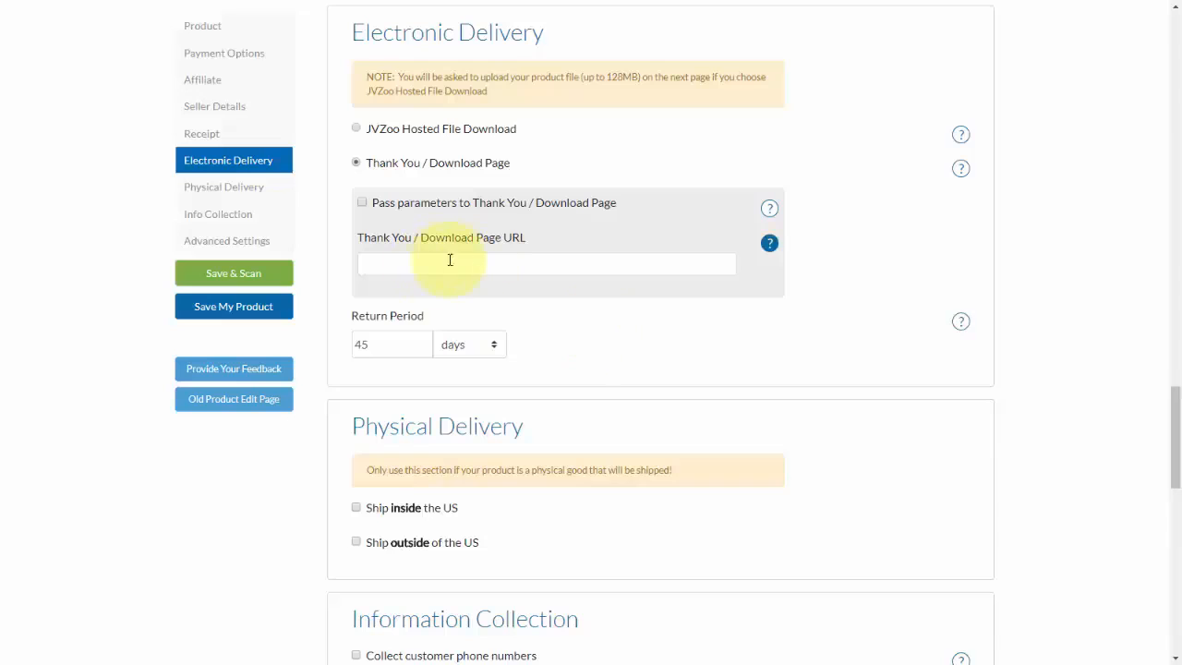
click(386, 347)
text(30)
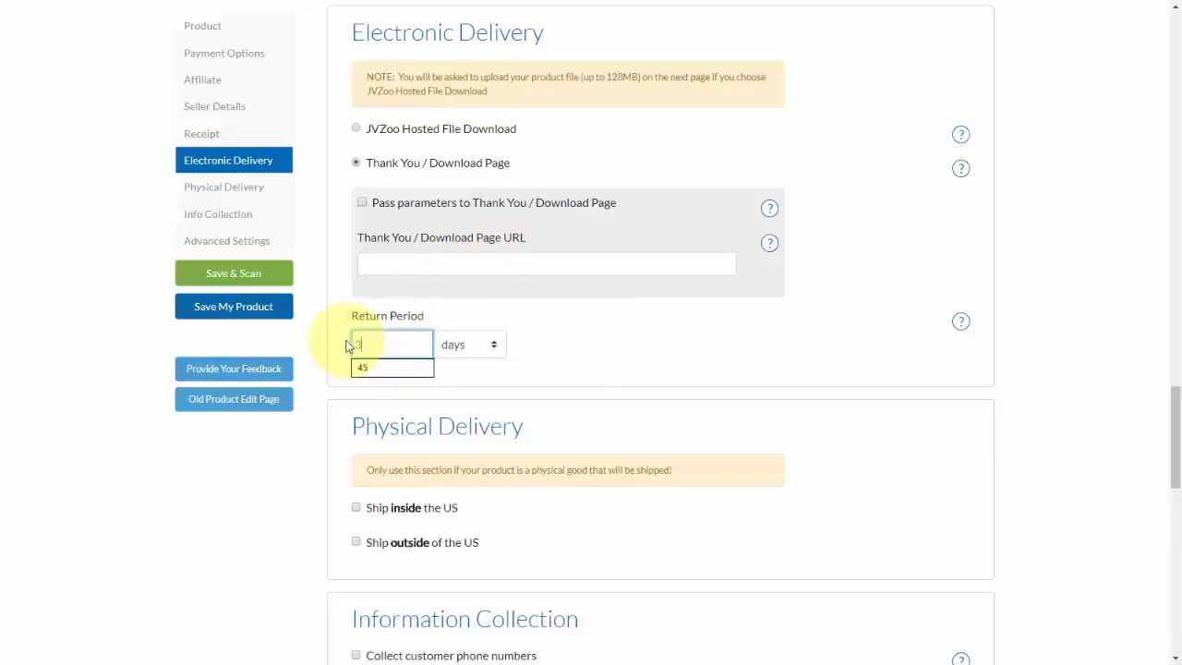
click(578, 340)
Review the physical delivery and information collection options, the available autoresponder services and the GetResponse API key field.
scroll(623, 372, down, 3)
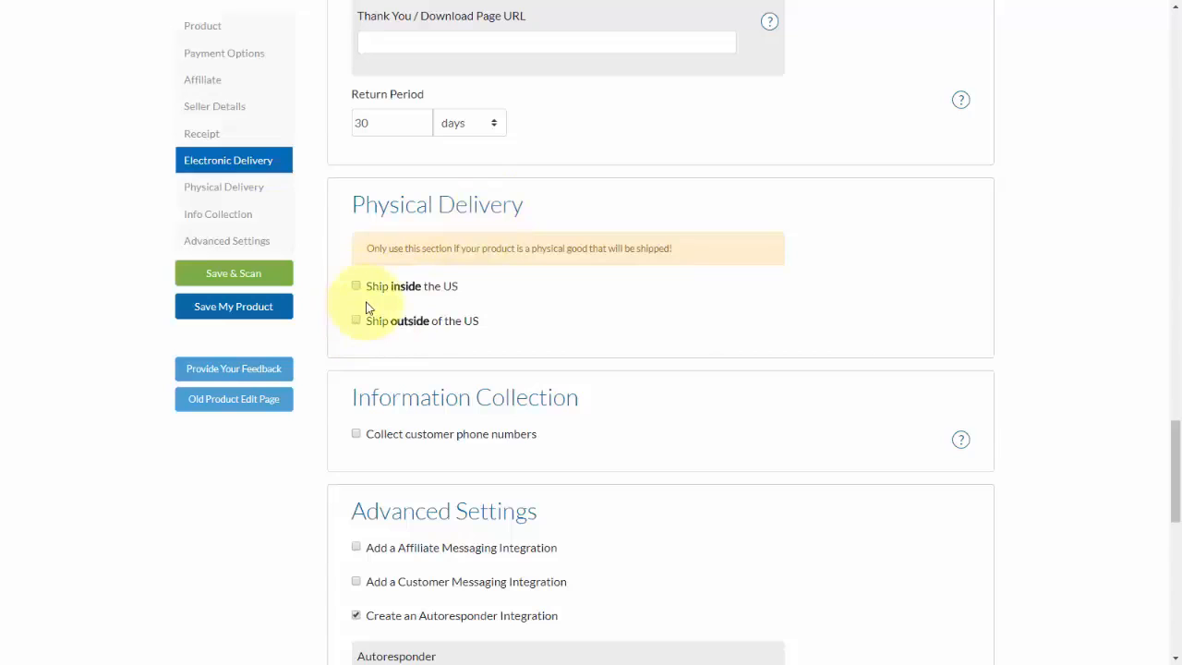
scroll(657, 325, down, 3)
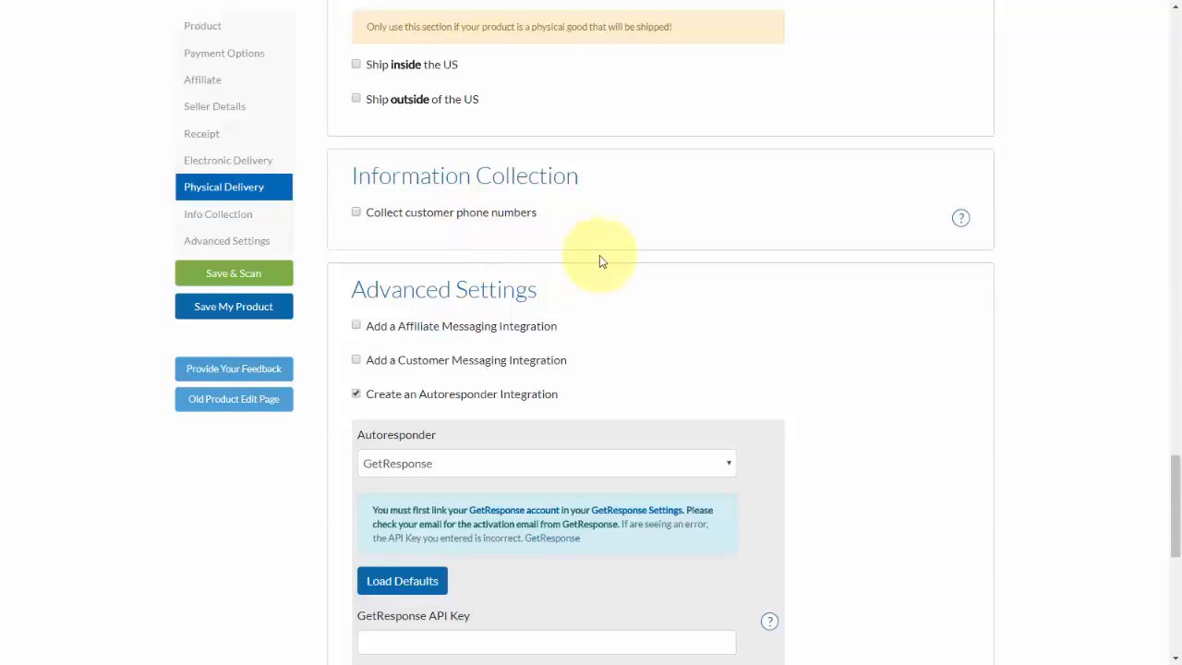
scroll(599, 255, down, 2)
scroll(515, 123, down, 1)
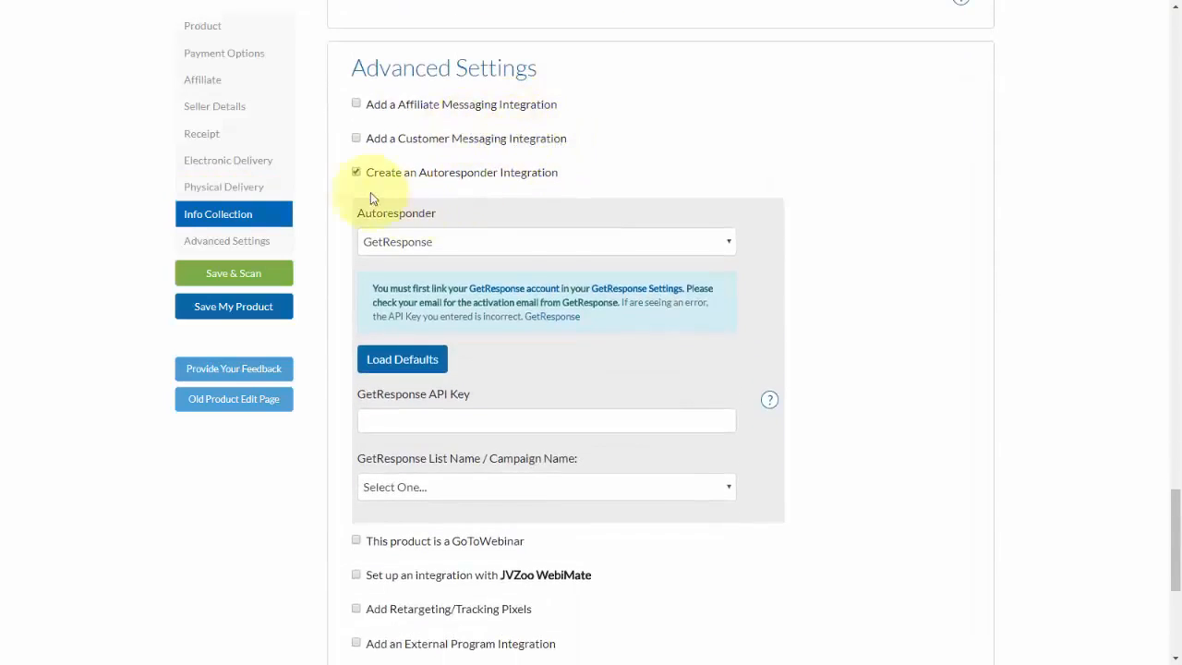
click(518, 242)
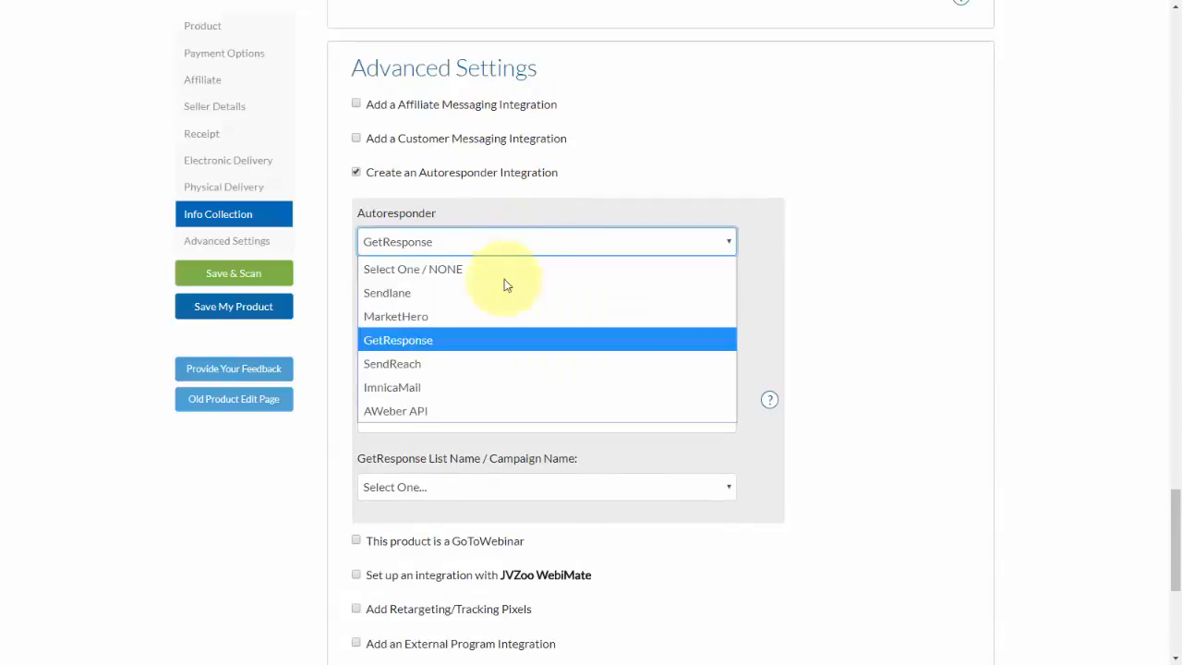
click(897, 305)
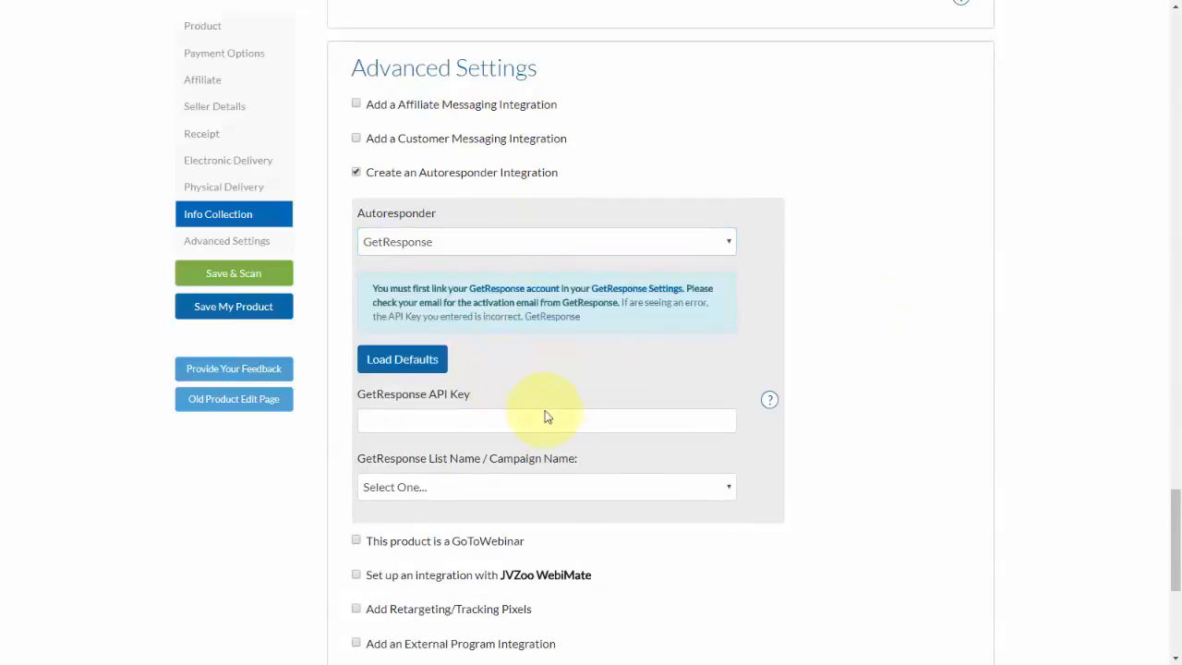
click(515, 421)
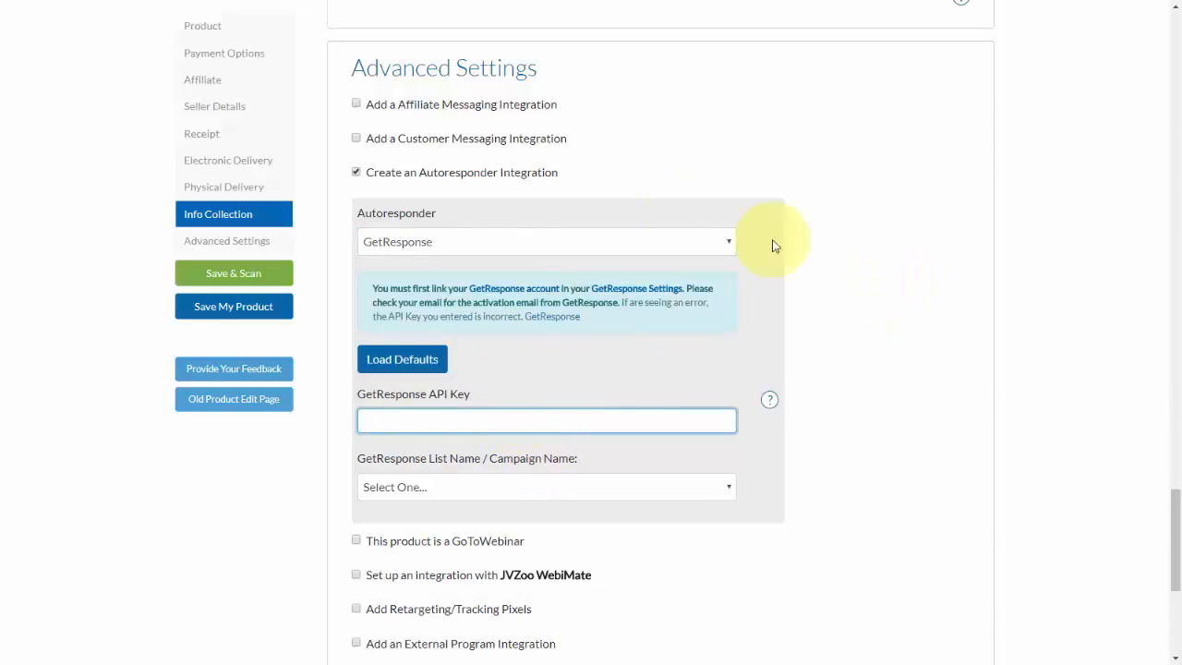
Try the affiliate and customer messaging integrations one at a time, switching each off again.
click(361, 108)
click(359, 104)
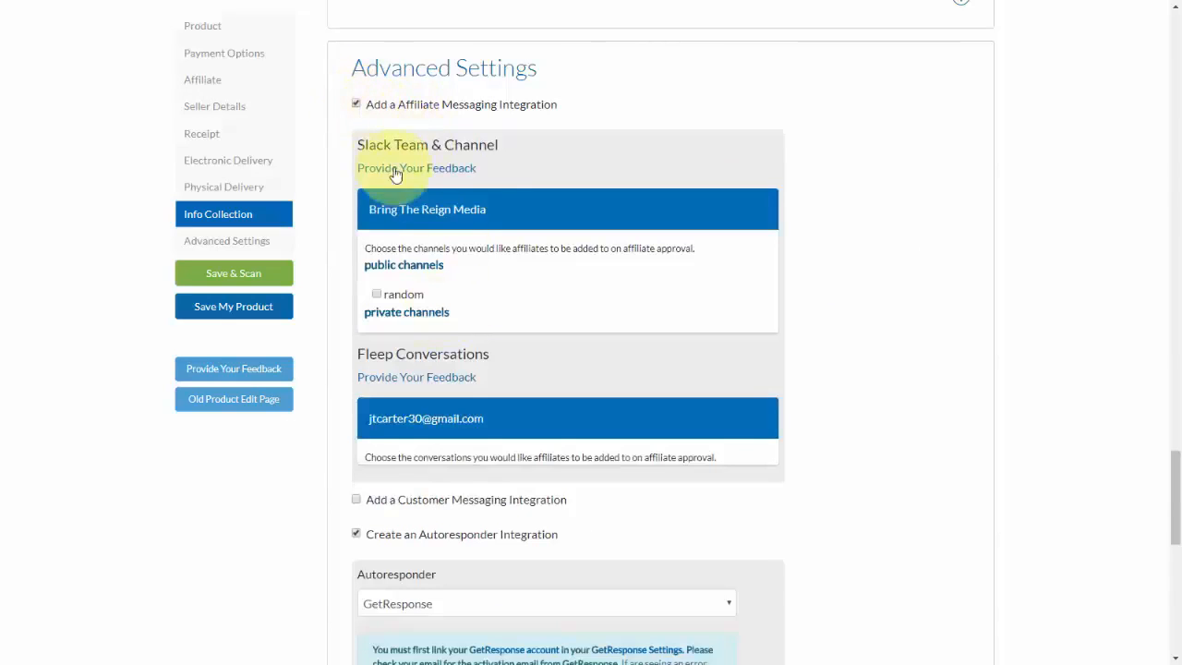
click(359, 106)
click(357, 139)
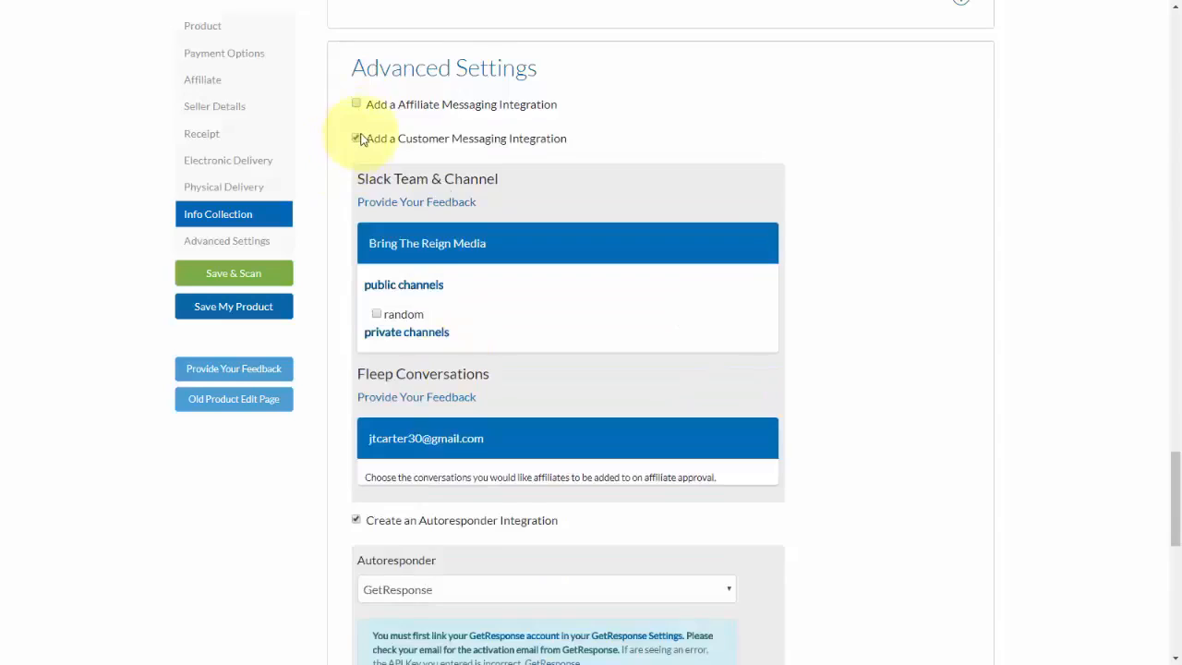
click(358, 138)
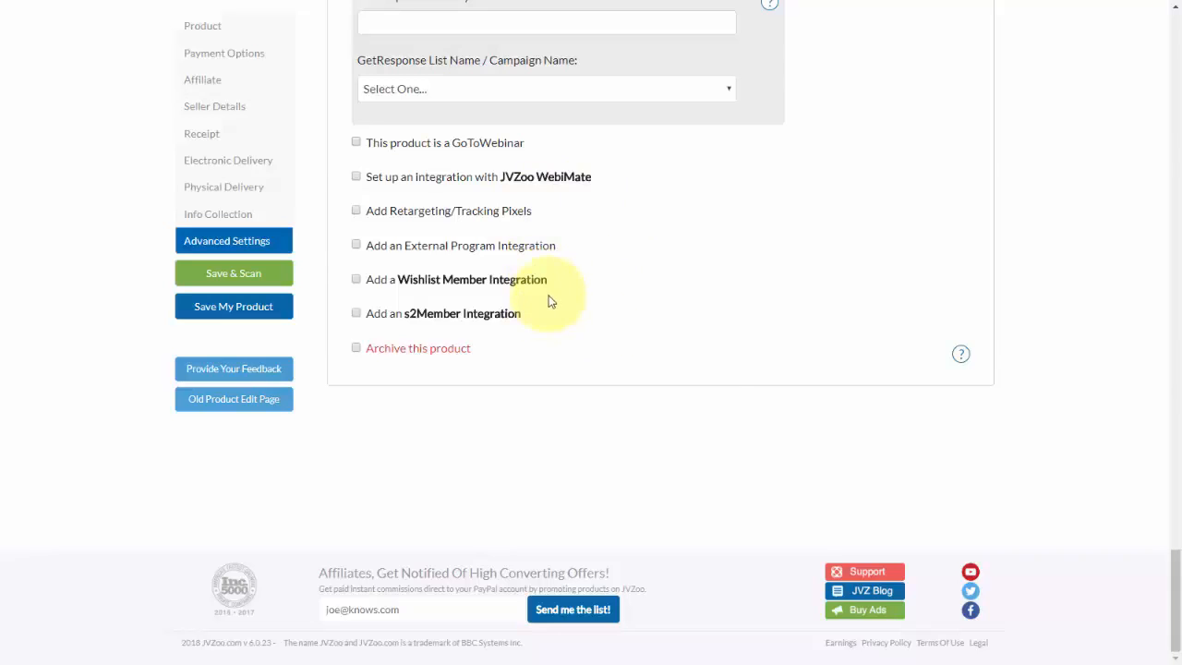
Save the product and locate My Physical Product among the products that can be sold.
click(235, 312)
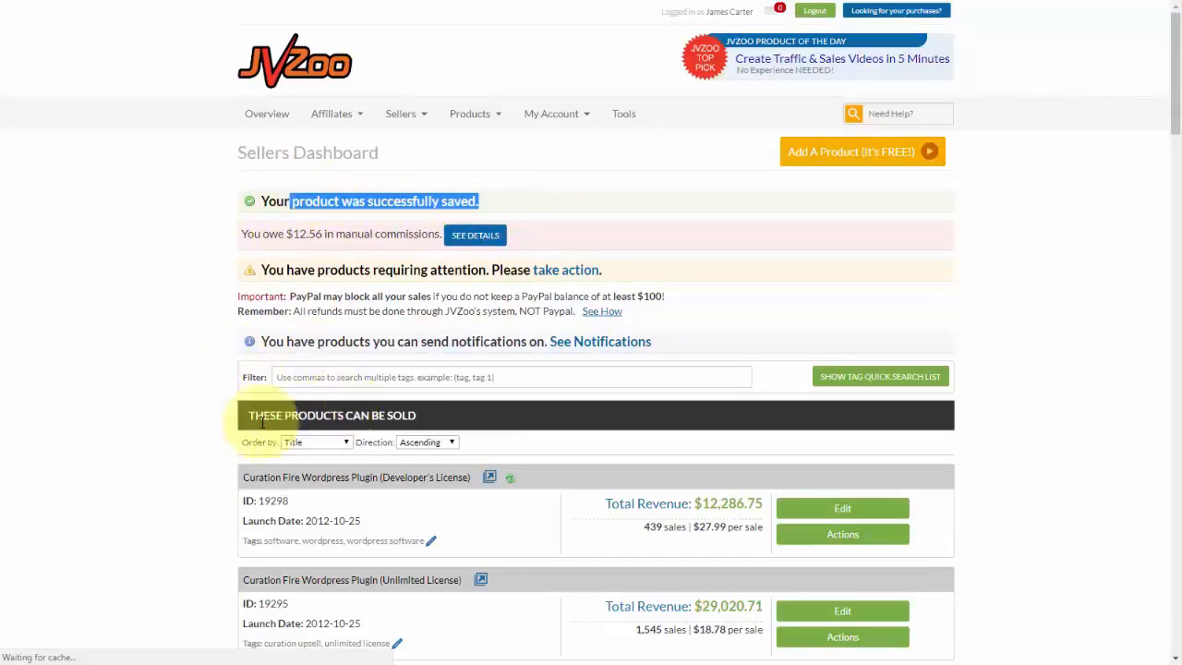
scroll(211, 414, down, 2)
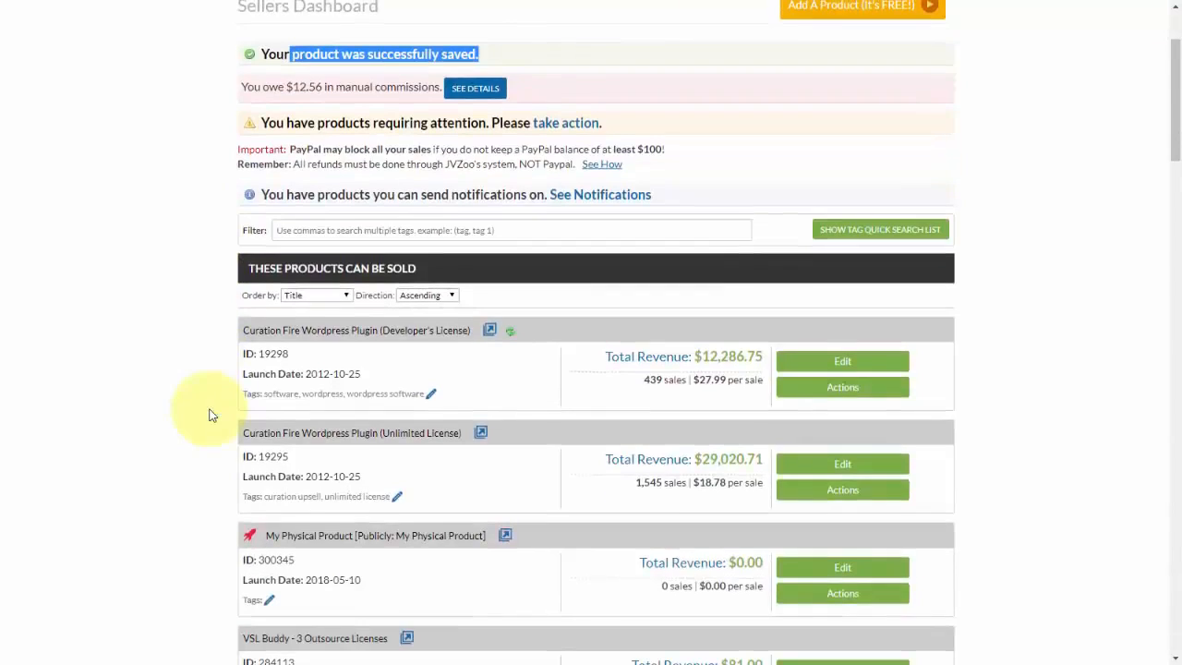
scroll(197, 409, up, 1)
scroll(387, 460, down, 2)
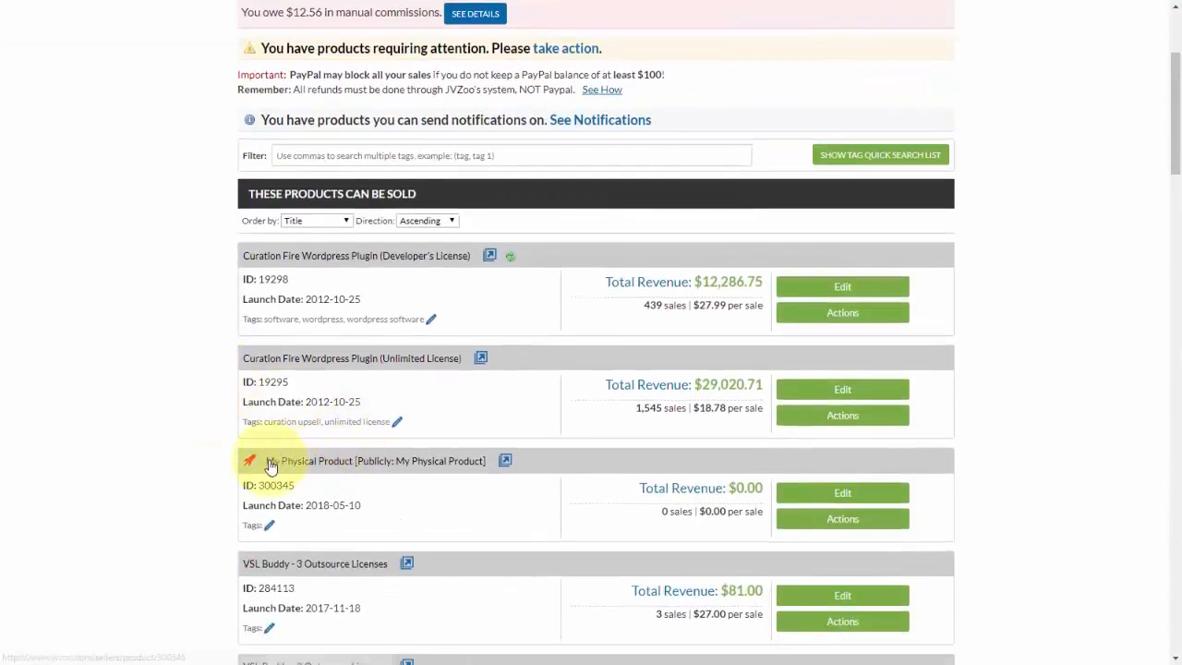